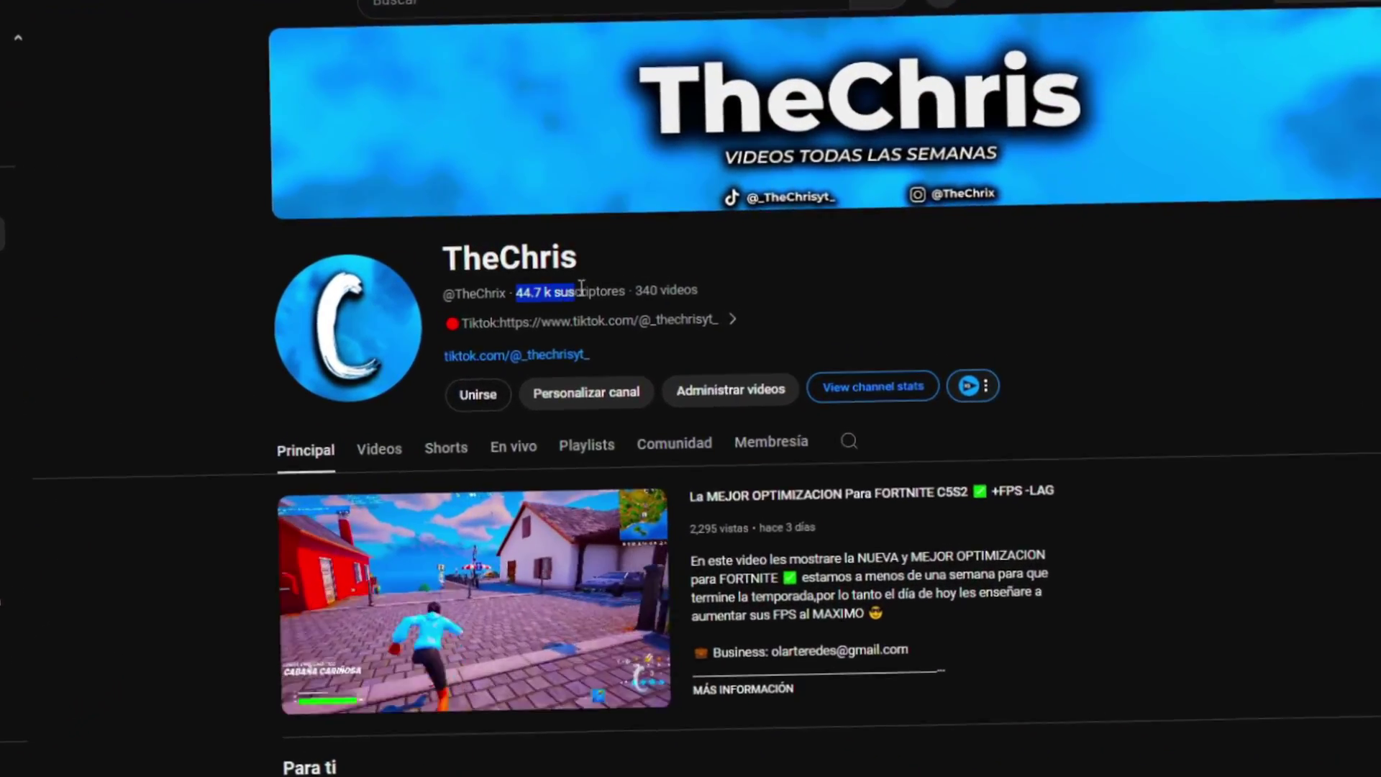
pyautogui.moveTo(582, 288); pyautogui.dragTo(628, 289)
pyautogui.click(441, 346)
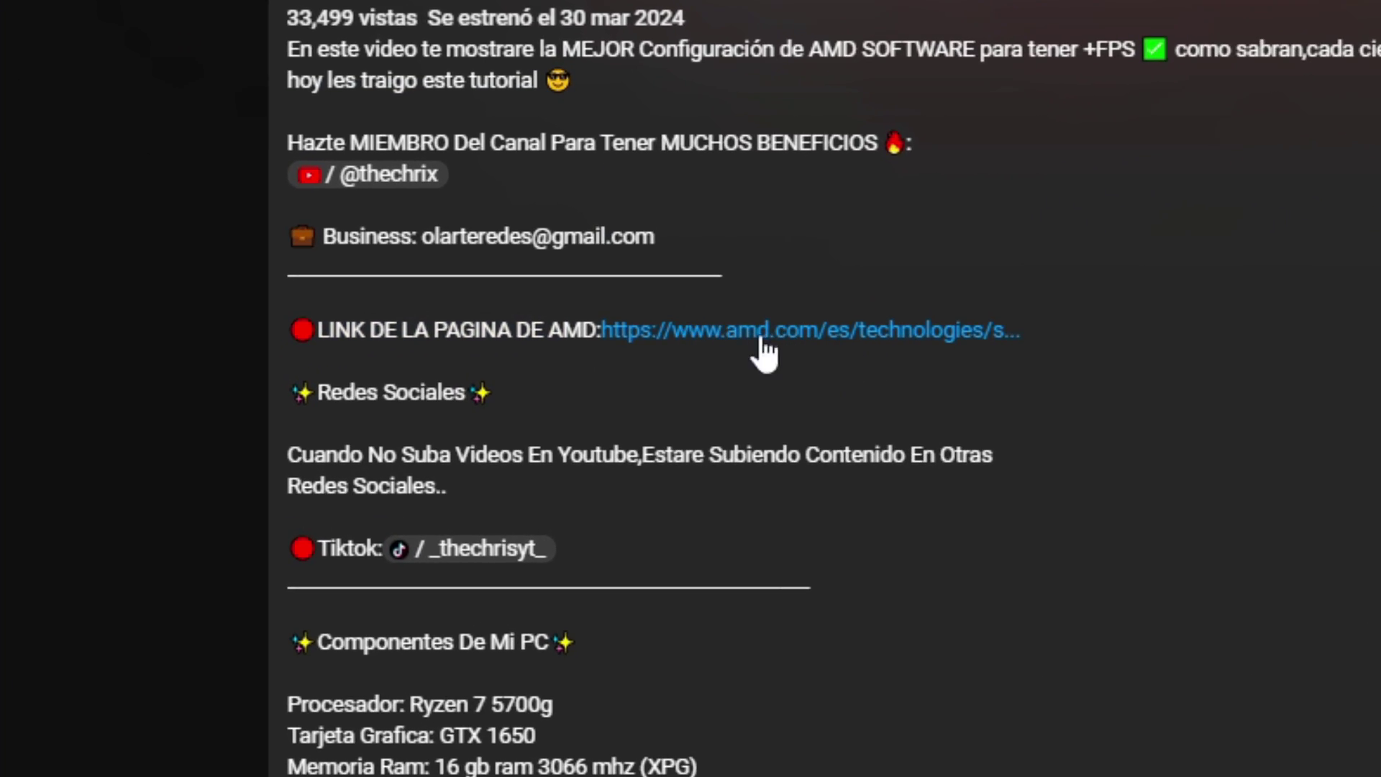
# Step: Follow the AMD link in the video description and go to the driver search section of the AMD download page
pyautogui.click(765, 346)
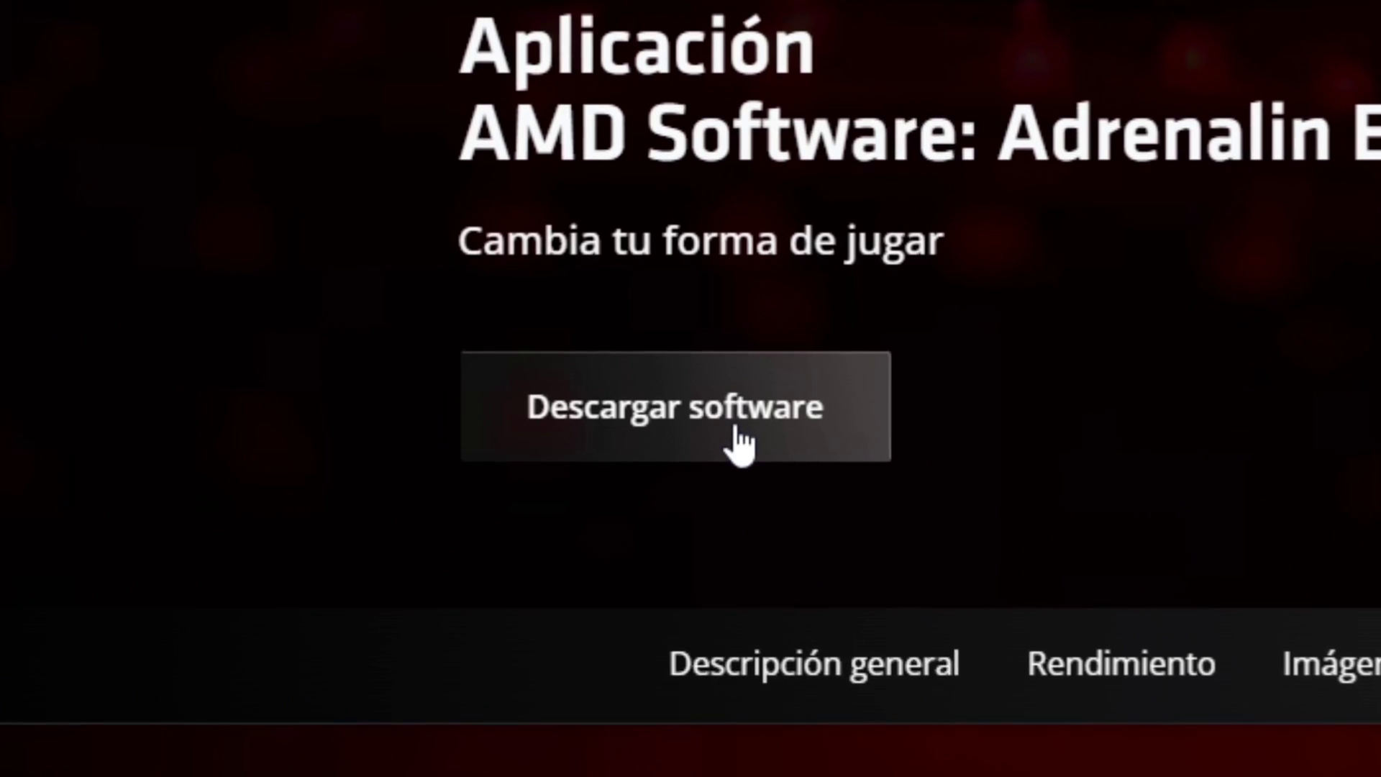
pyautogui.click(739, 446)
pyautogui.scroll(-4, 525, 325)
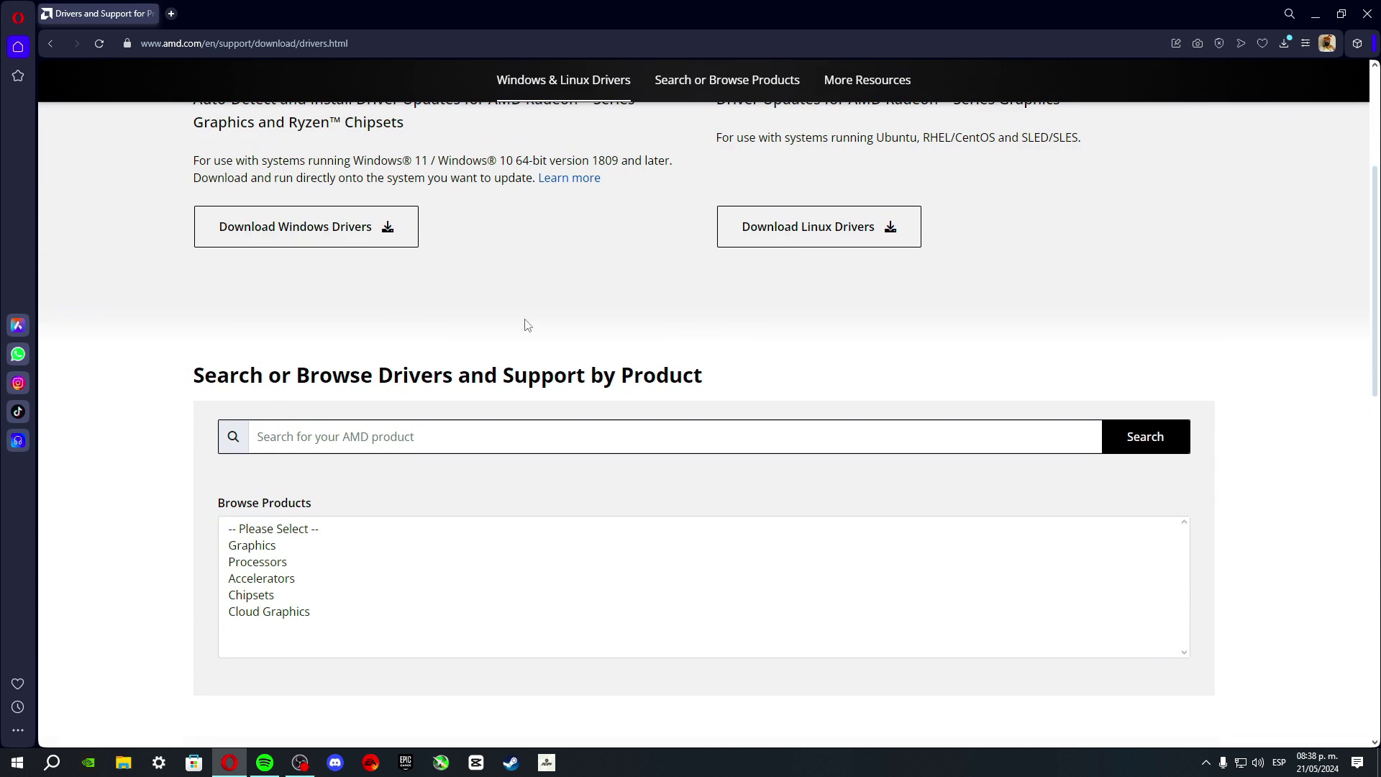
pyautogui.scroll(-2, 390, 302)
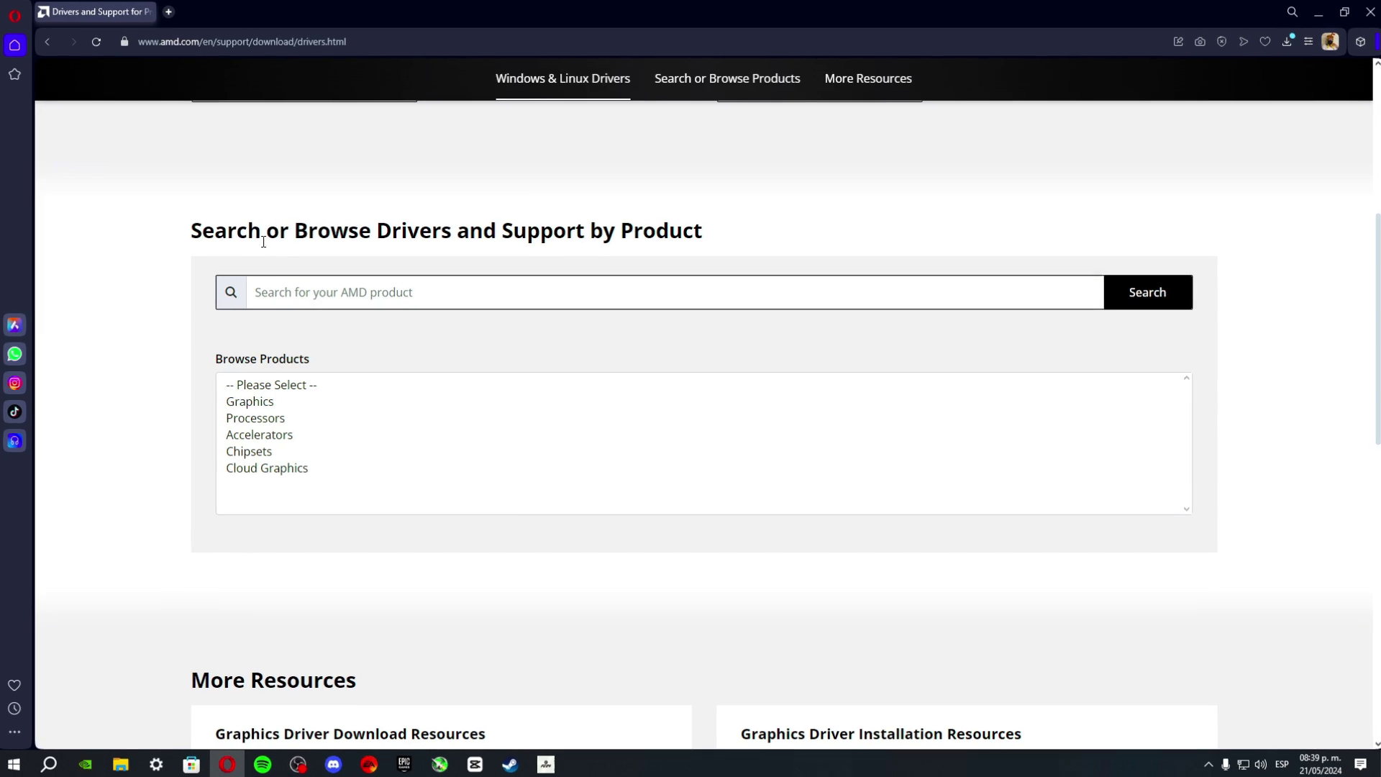
# Step: Search the AMD products for 5700g and open the drivers page of the AMD Ryzen 7 5700G
pyautogui.click(357, 364)
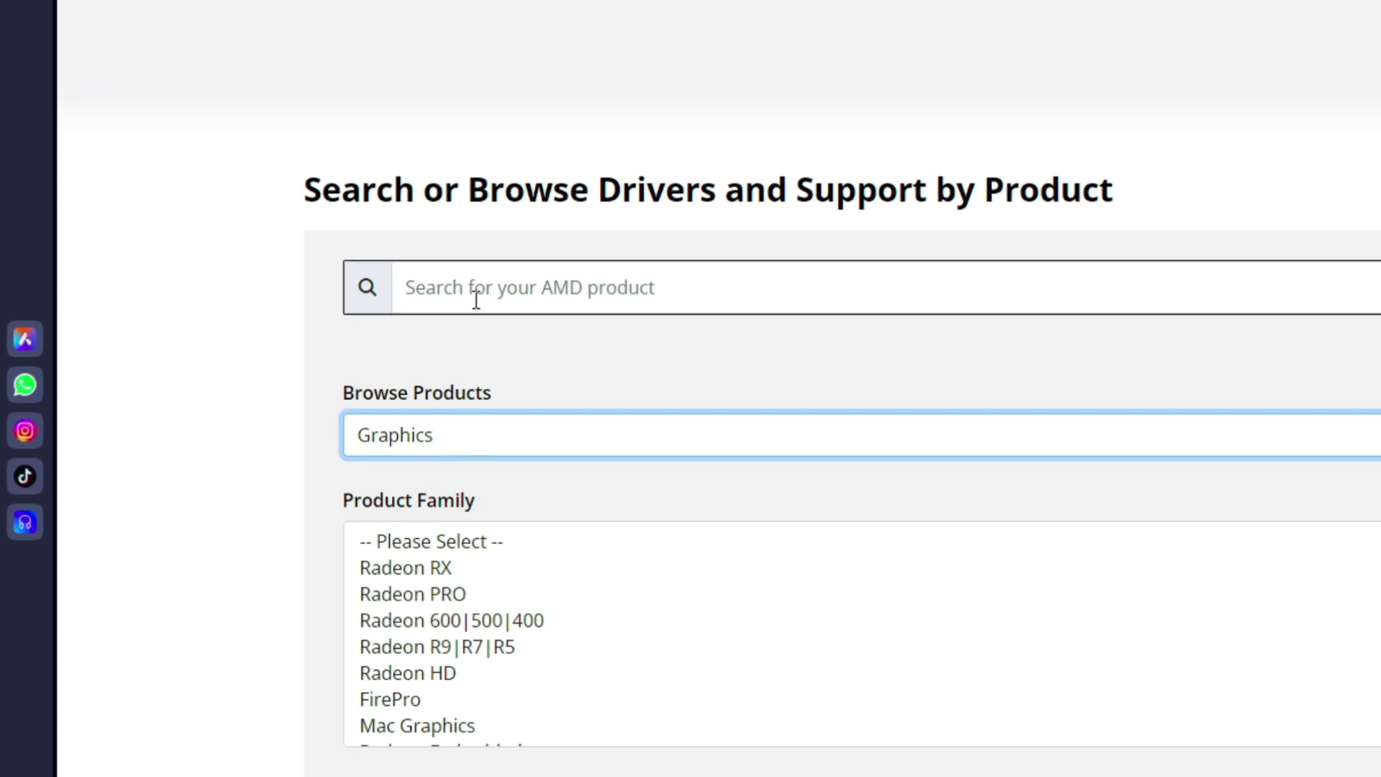
pyautogui.click(282, 295)
pyautogui.write('5700g')
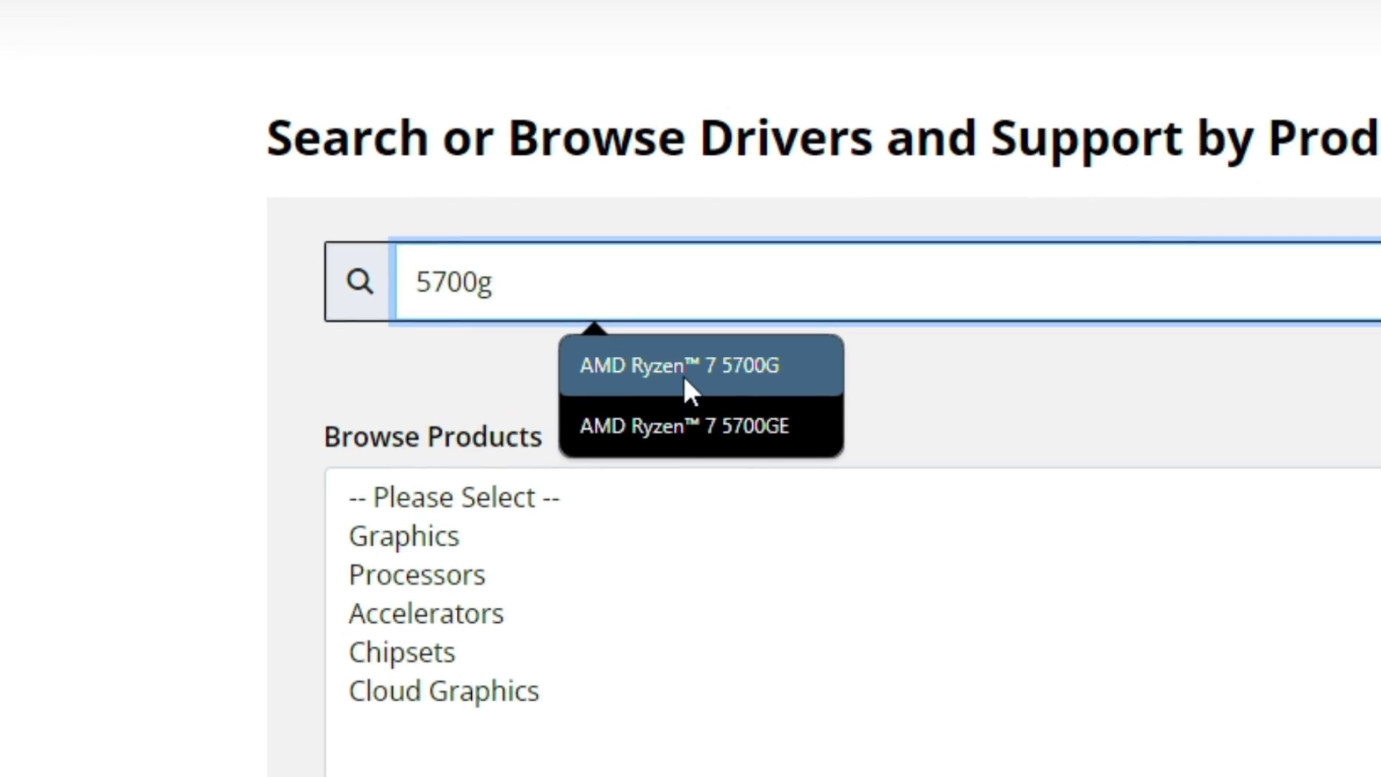
pyautogui.click(369, 330)
pyautogui.click(1126, 291)
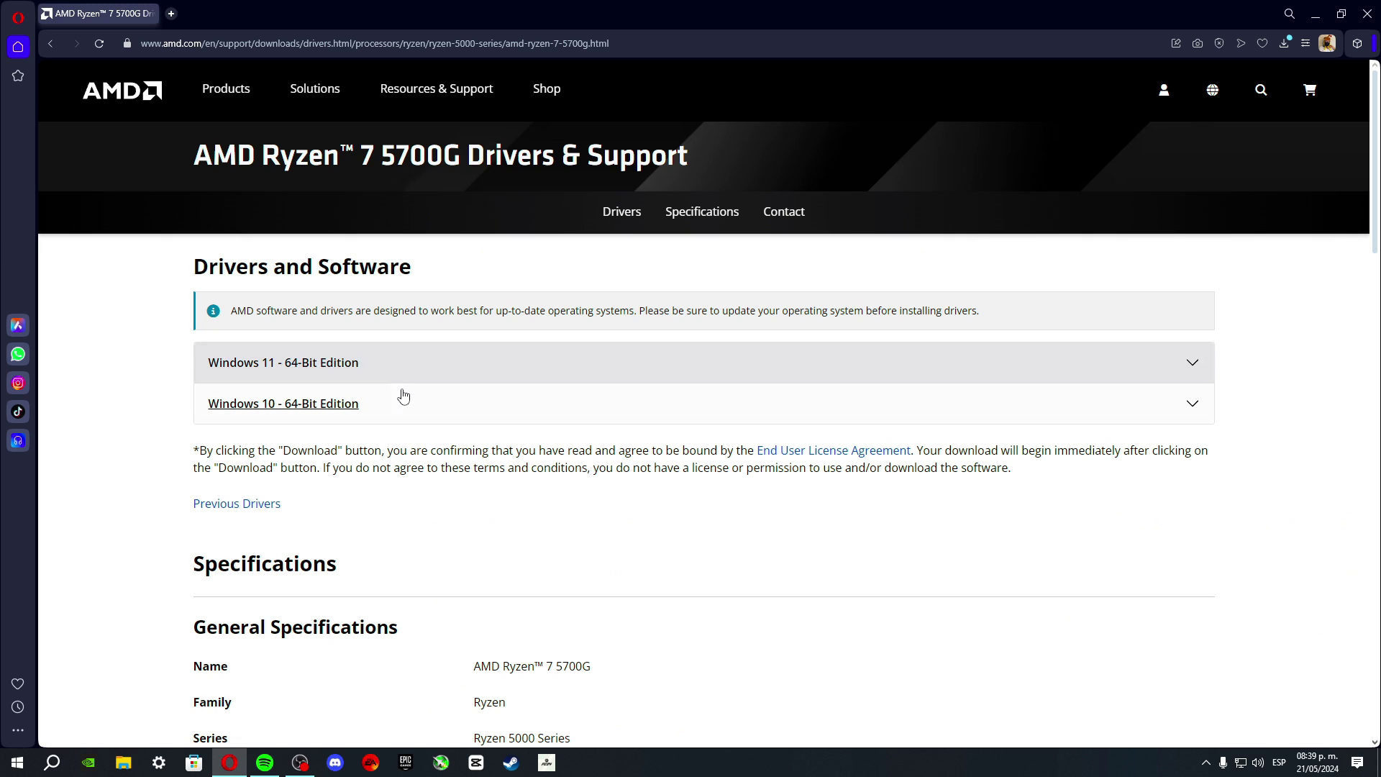
# Step: Expand the Windows 10 - 64-Bit Edition drivers and download AMD Software: Adrenalin Edition 24.3.1
pyautogui.click(1079, 381)
pyautogui.scroll(-2, 251, 252)
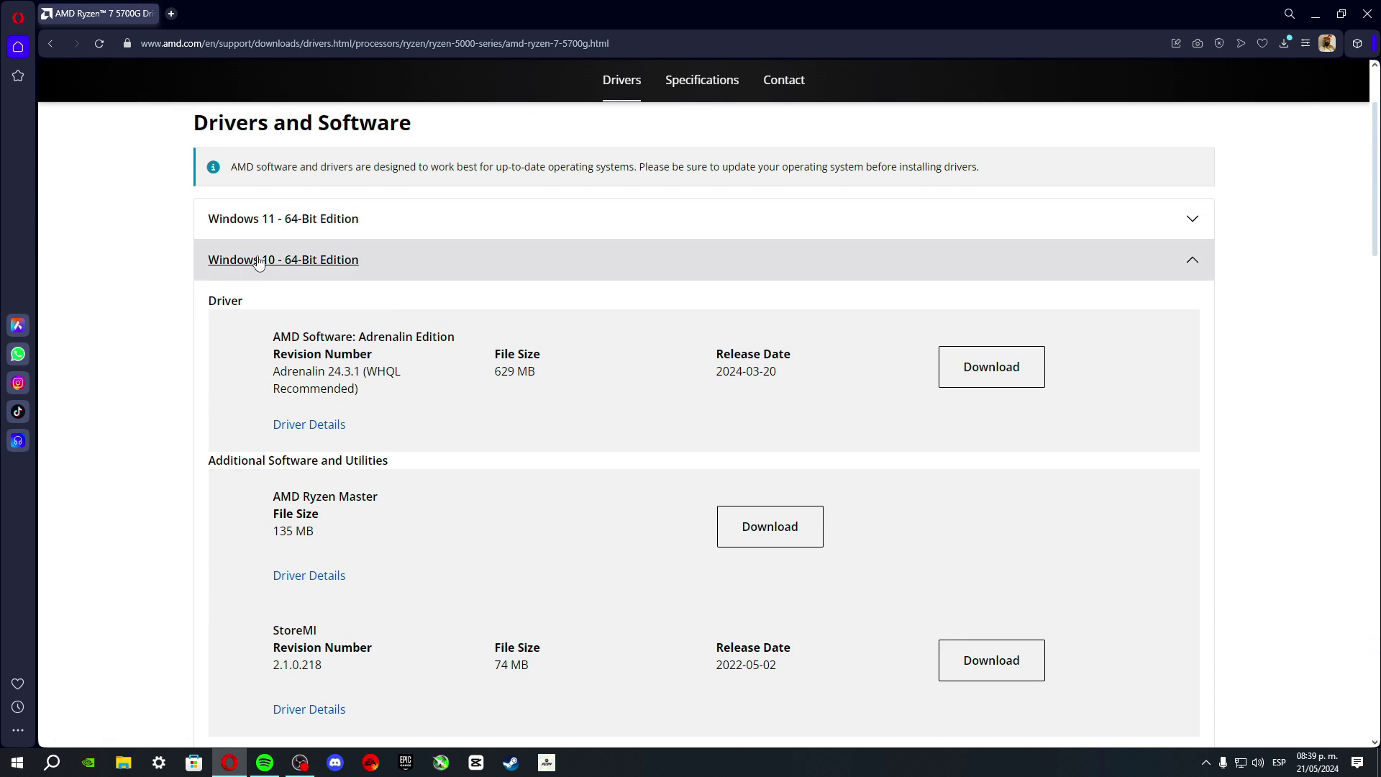
pyautogui.scroll(-2, 458, 354)
pyautogui.scroll(1, 429, 433)
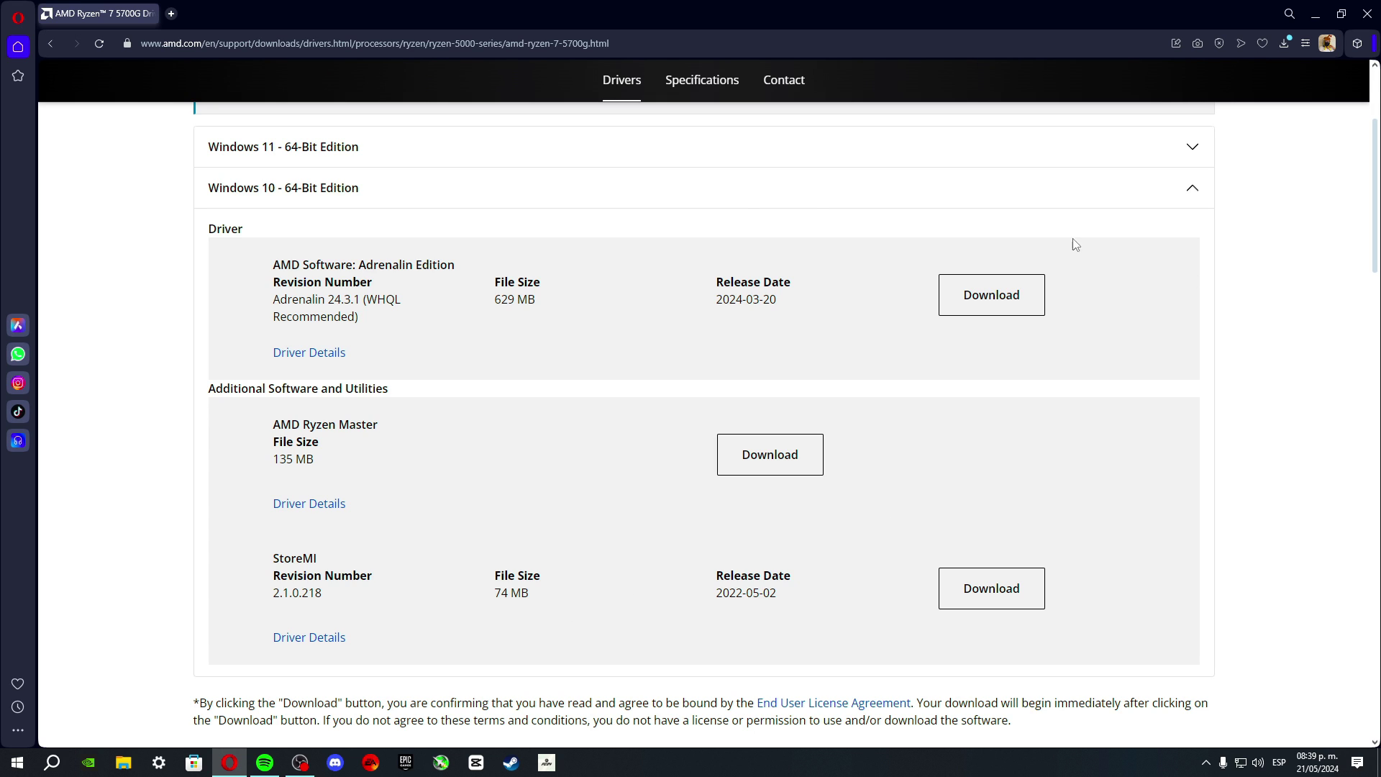
pyautogui.scroll(2, 508, 473)
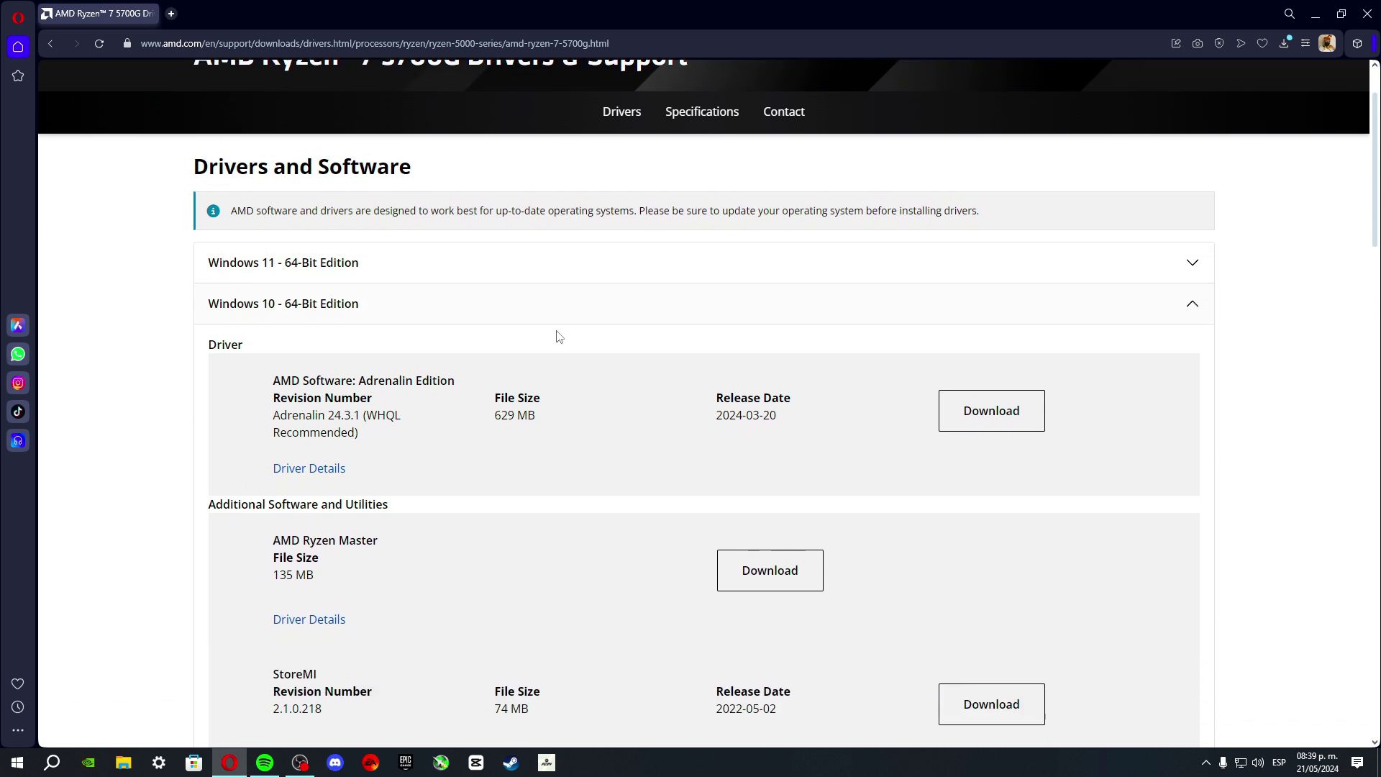
pyautogui.scroll(-1, 558, 336)
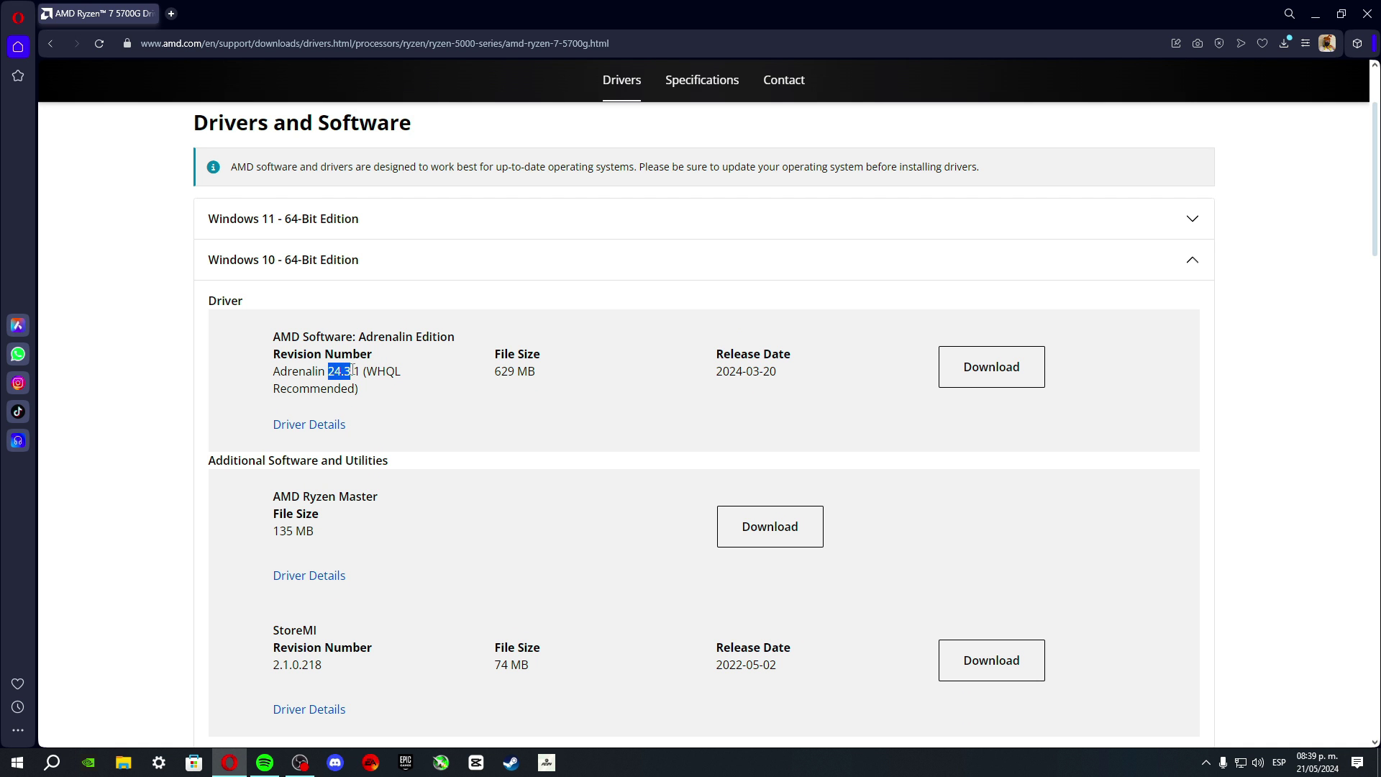
pyautogui.moveTo(352, 371); pyautogui.dragTo(359, 371)
pyautogui.click(590, 331)
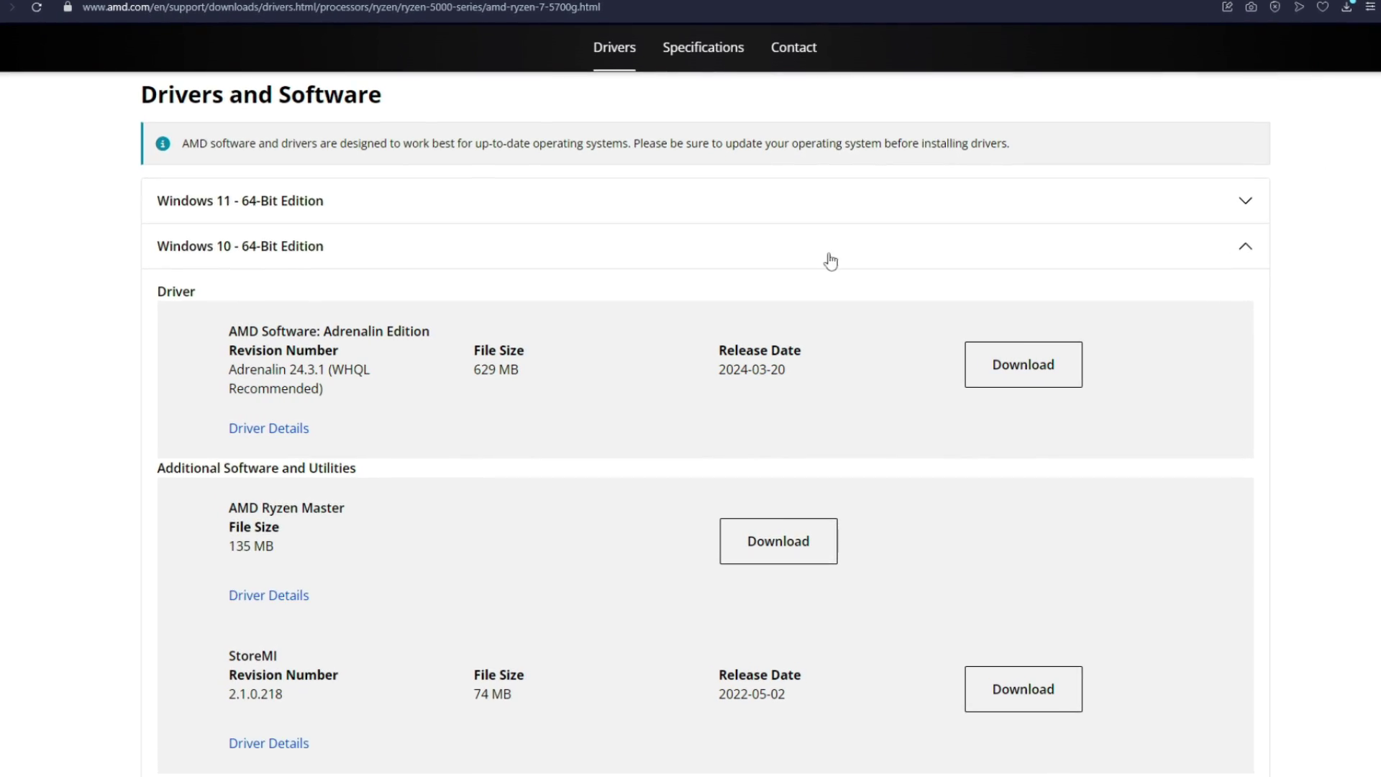
pyautogui.click(1001, 374)
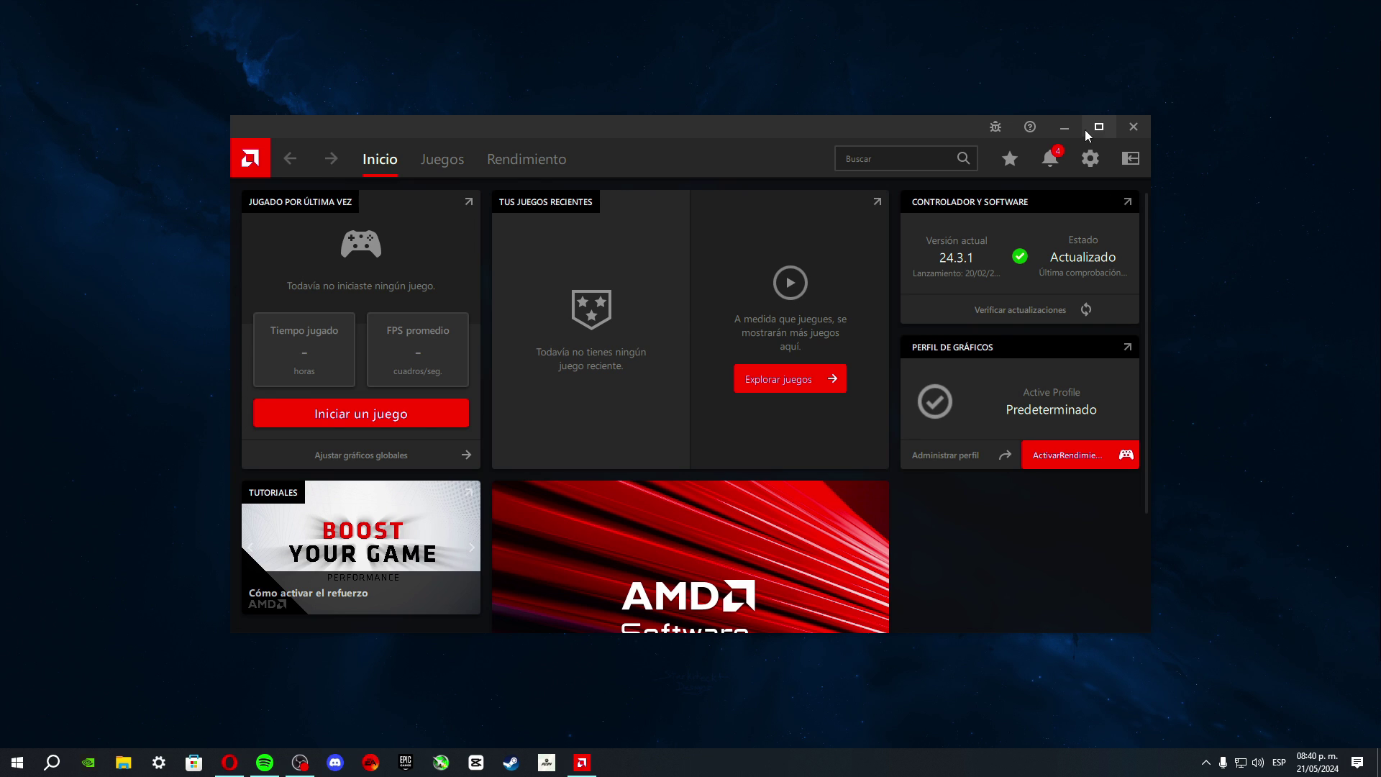
# Step: Maximize the AMD Software: Adrenalin Edition window
pyautogui.click(1098, 125)
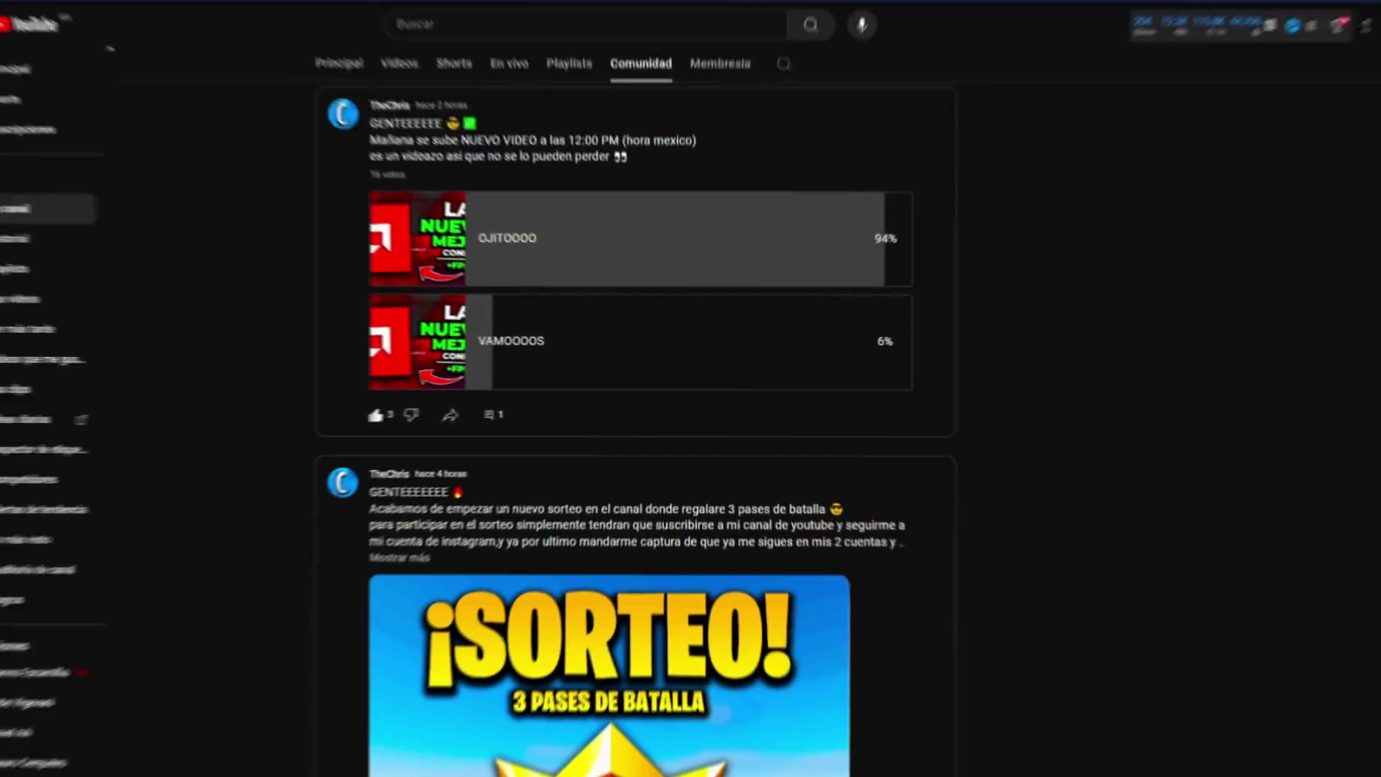
pyautogui.scroll(-5, 633, 360)
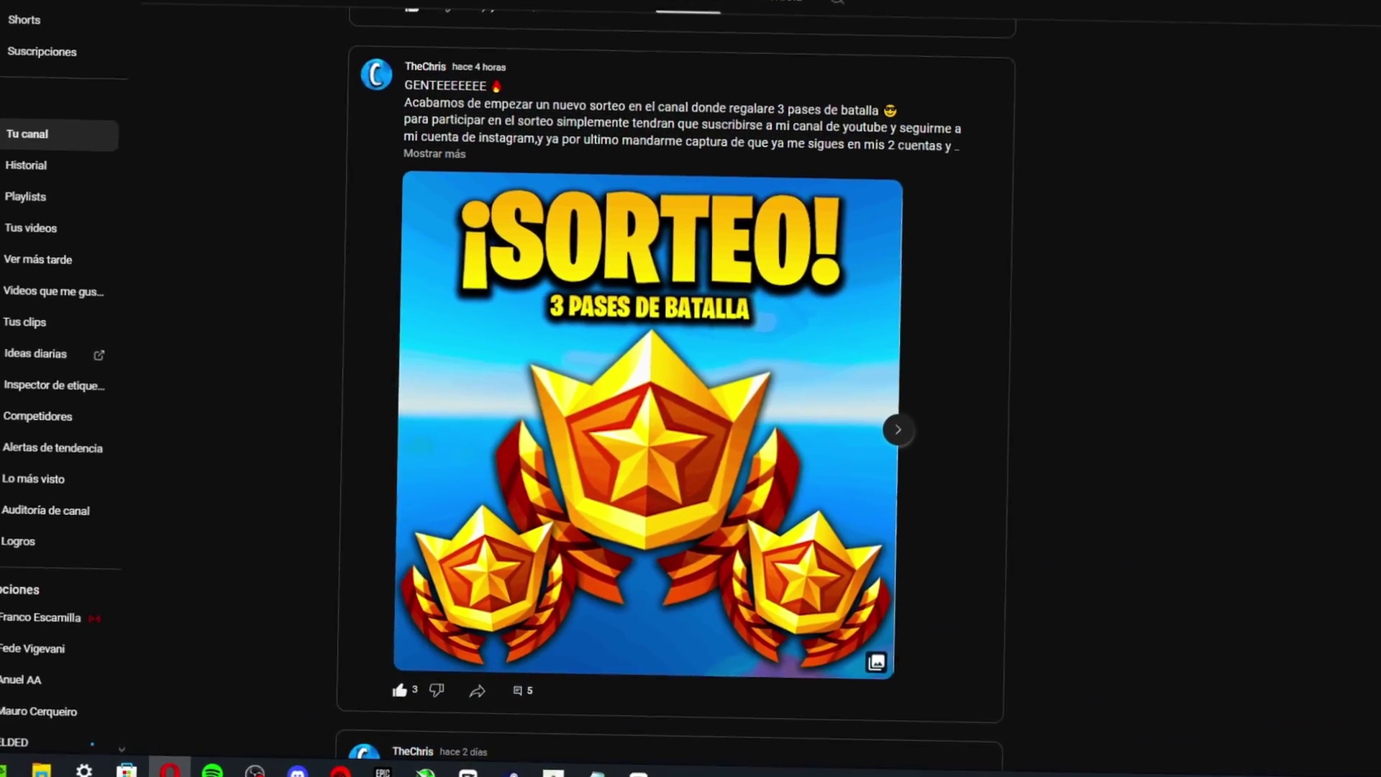
pyautogui.click(432, 134)
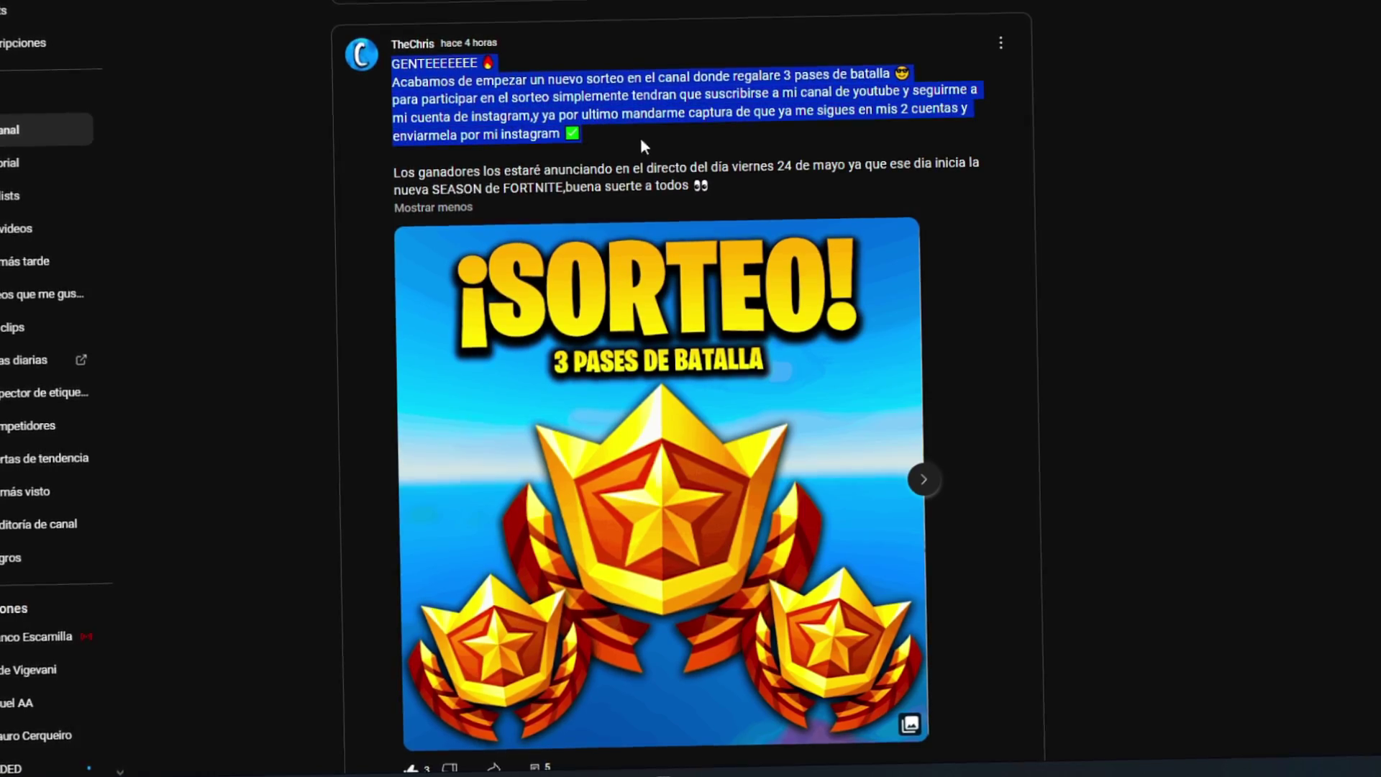
pyautogui.moveTo(643, 146); pyautogui.dragTo(719, 176)
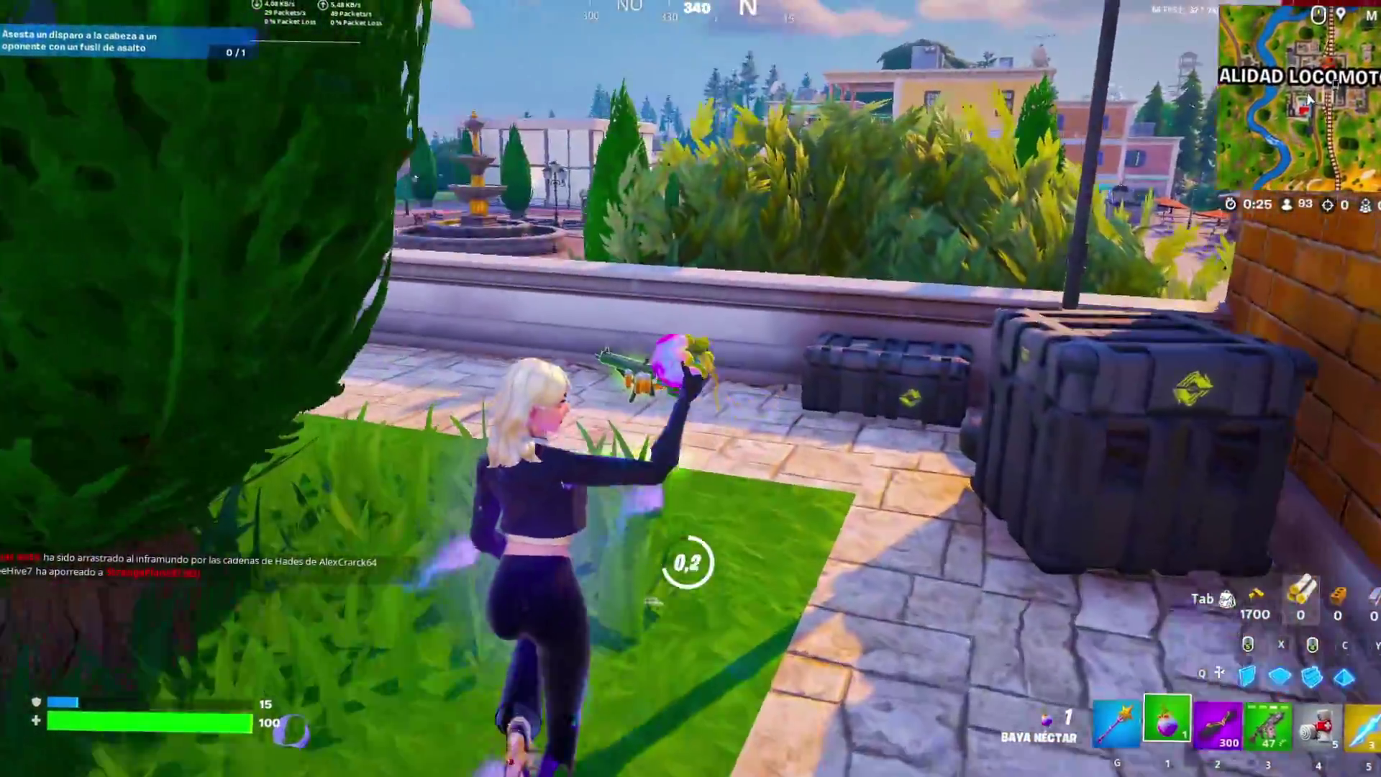
pyautogui.press('Tab')
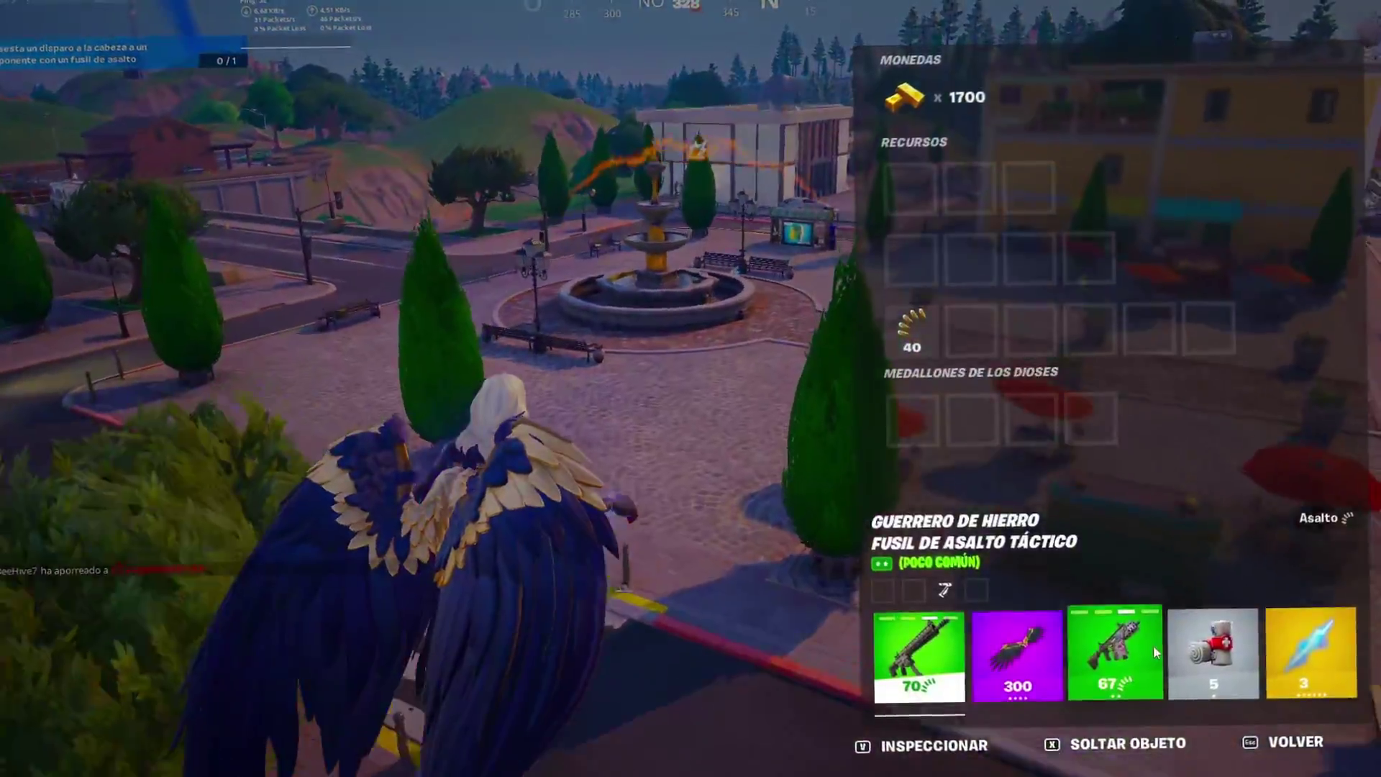
pyautogui.press('Tab')
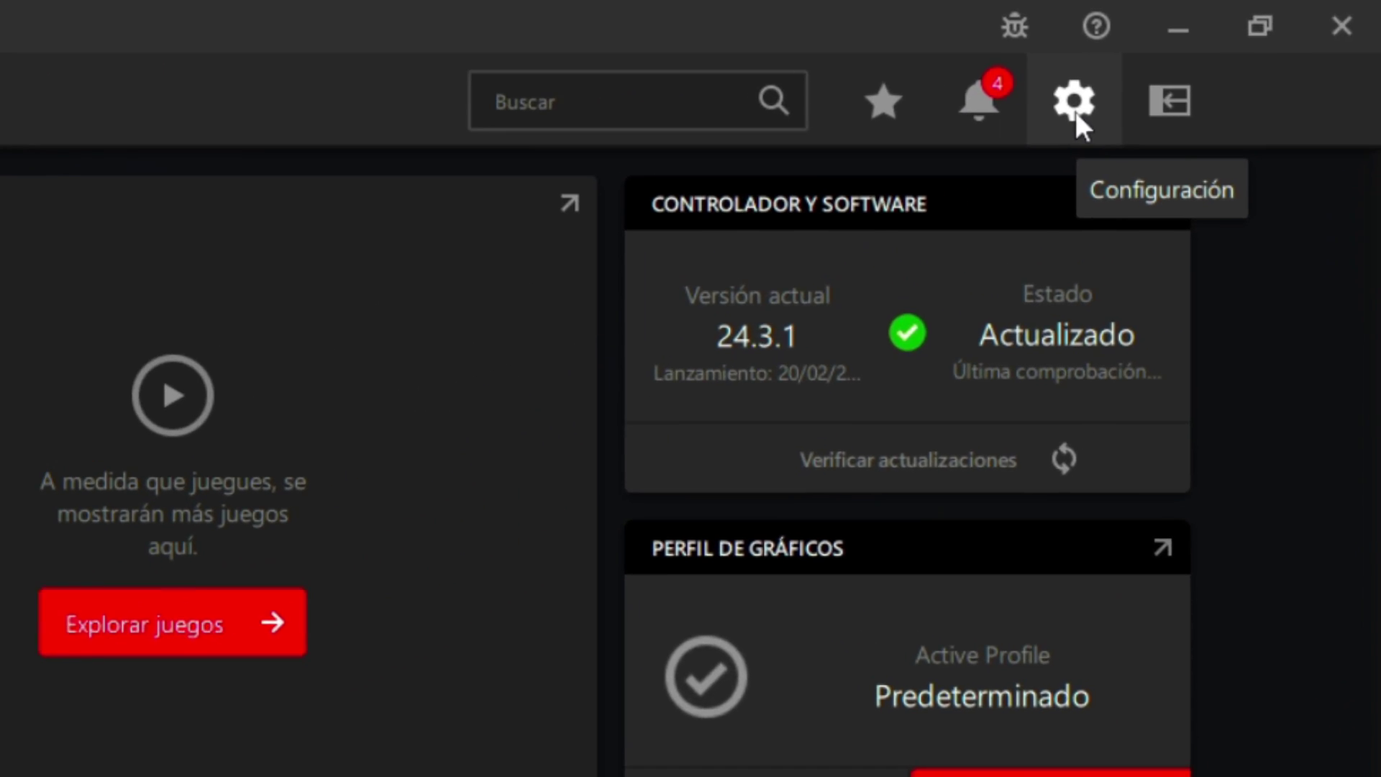
# Step: Open the AMD Software settings and keep the preferred software version on Solo recomendada
pyautogui.click(1127, 85)
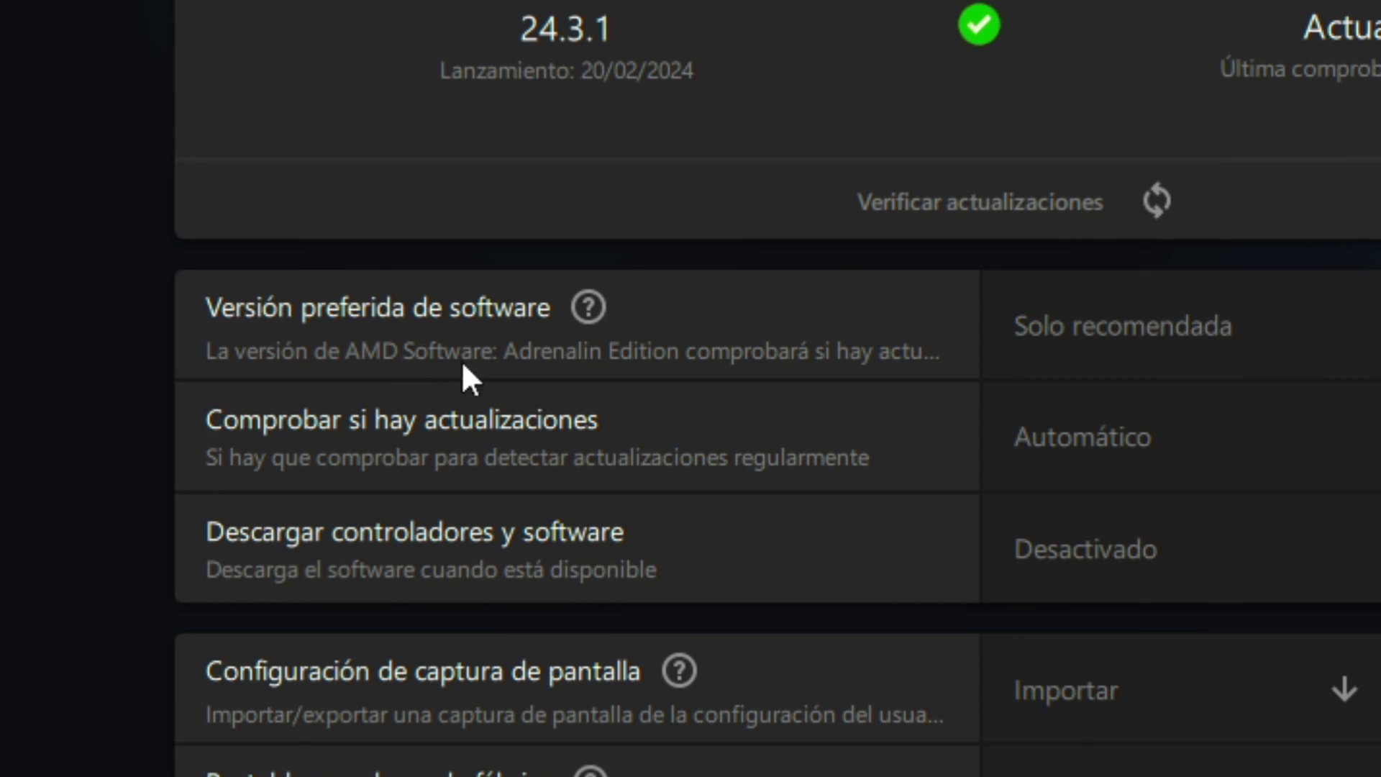
pyautogui.click(1180, 354)
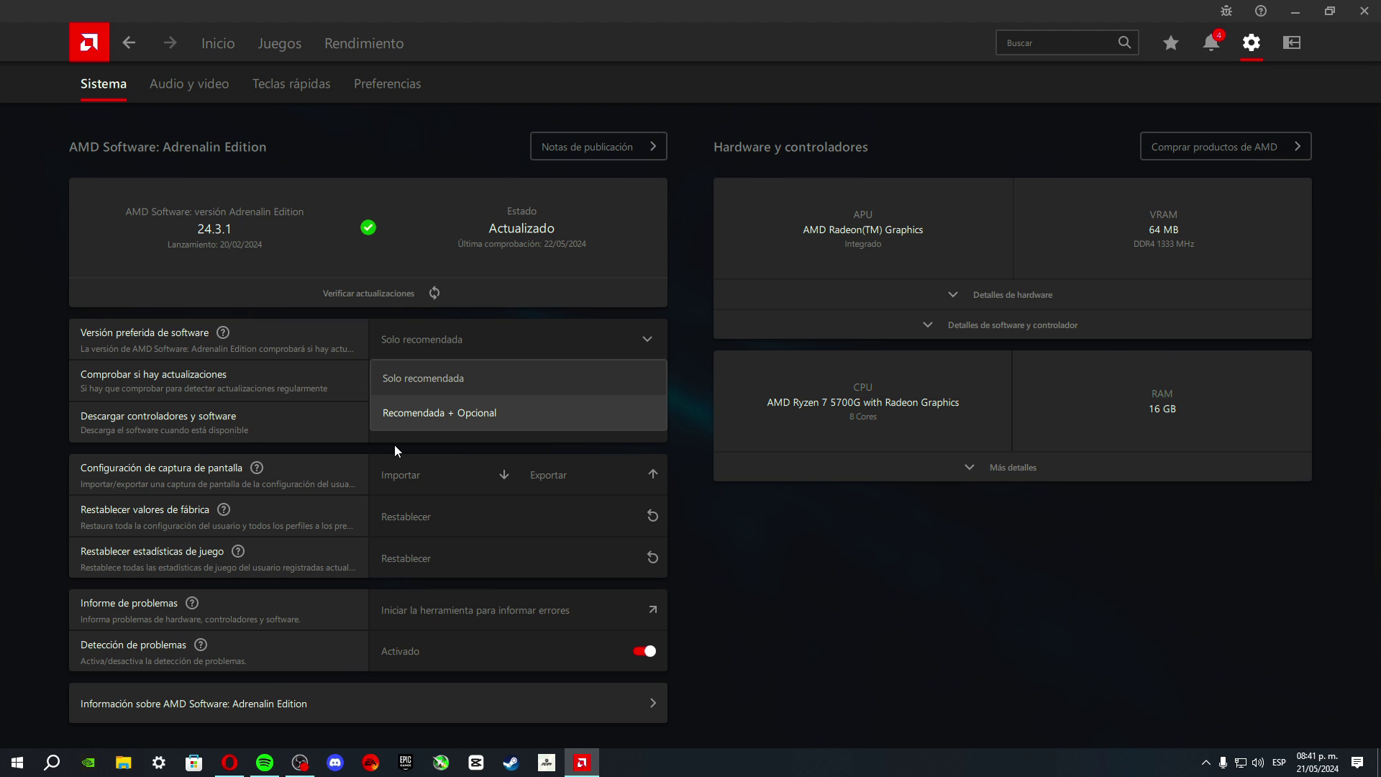
pyautogui.click(394, 451)
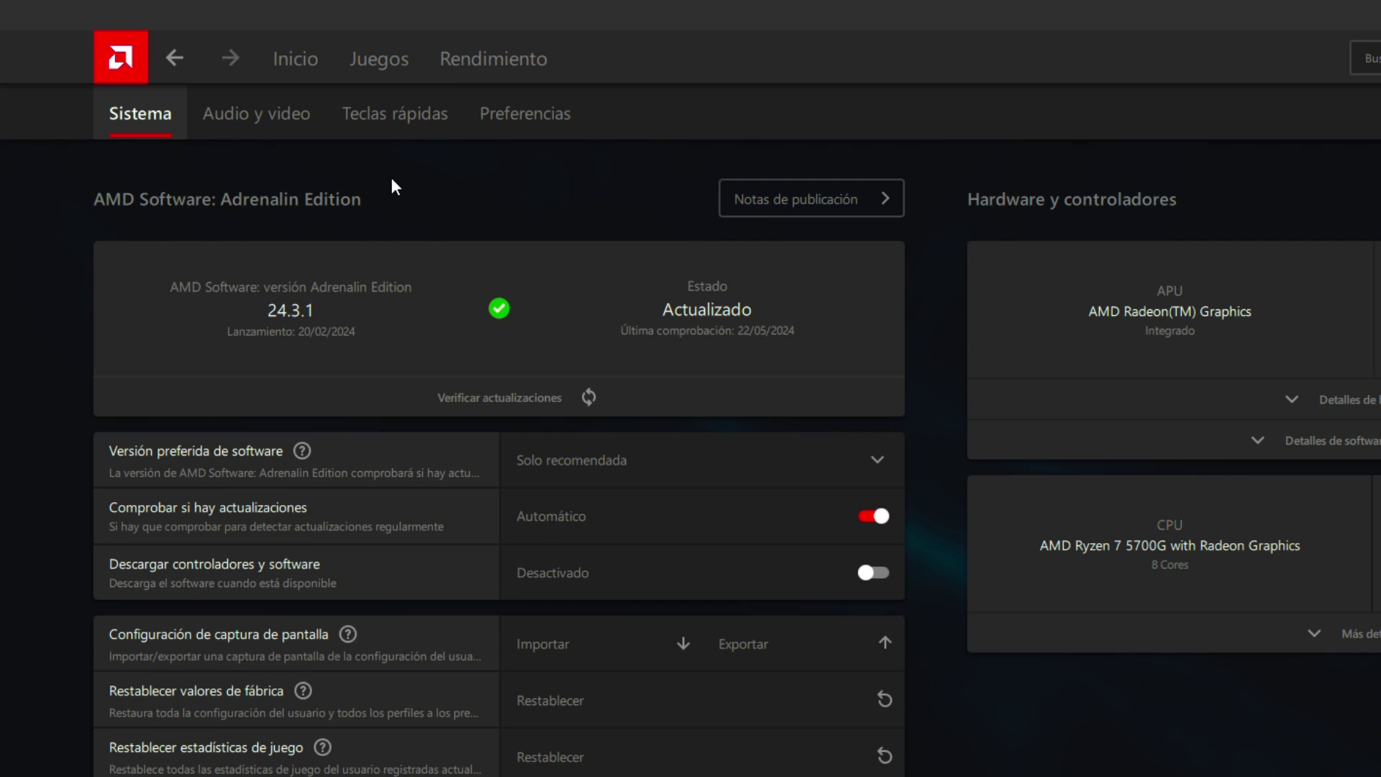
# Step: Turn off Usar teclas rápidas in the hotkey settings
pyautogui.click(292, 83)
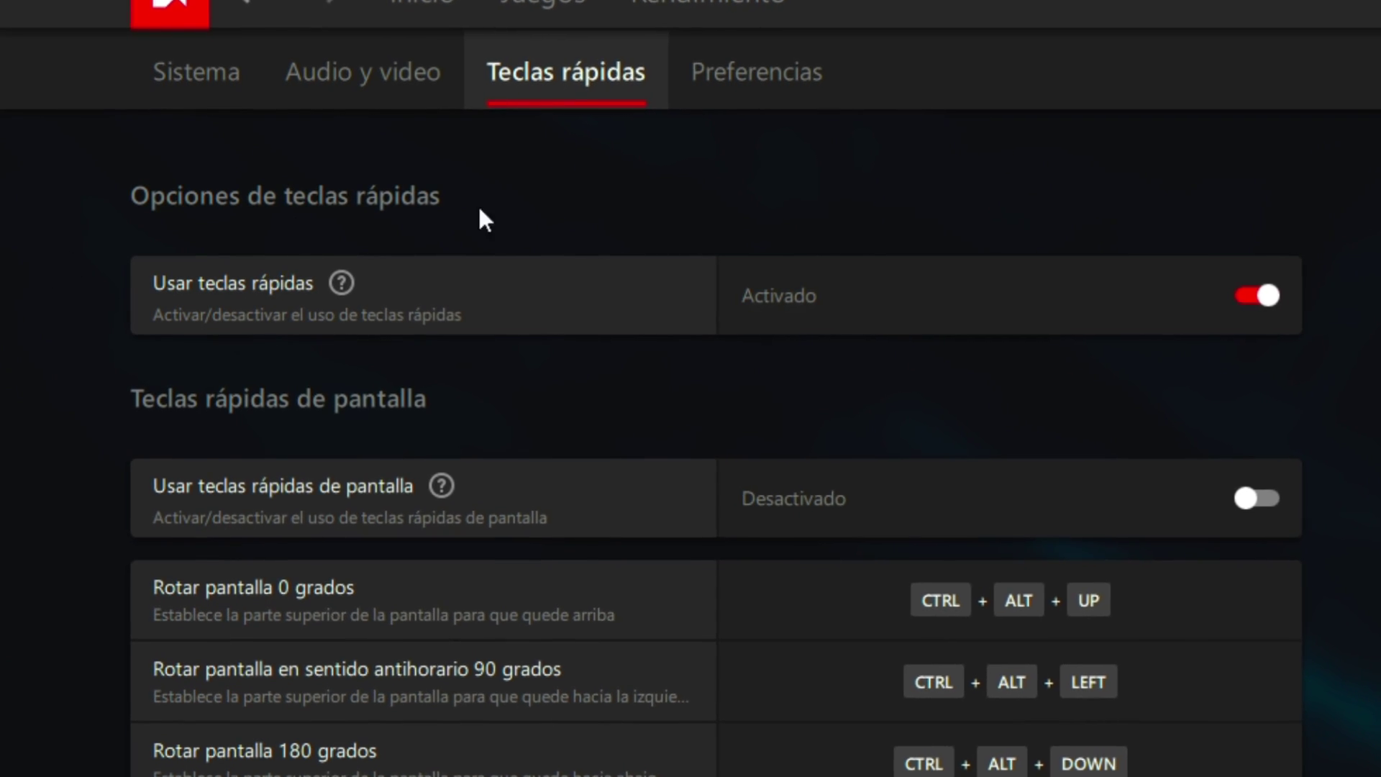
pyautogui.click(644, 198)
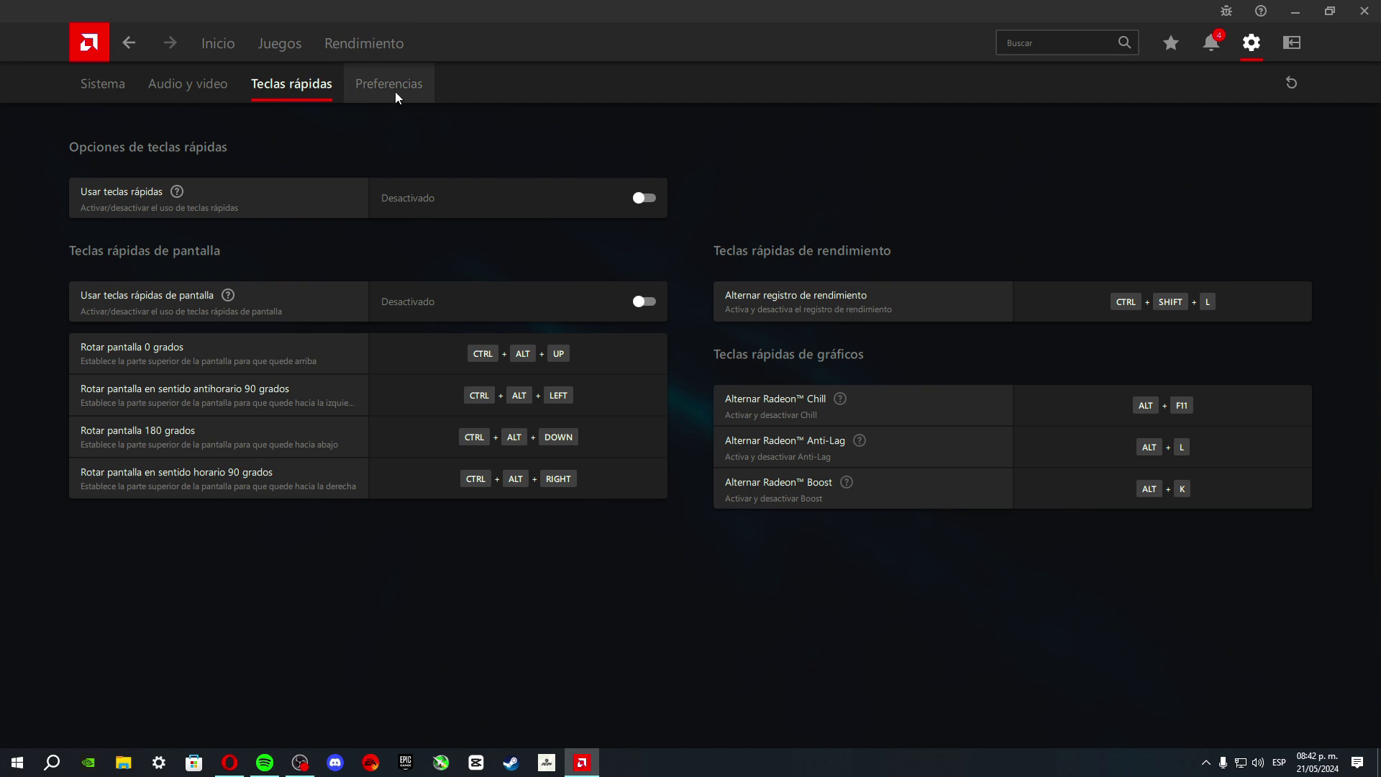
# Step: Turn off Publicidad and Notificaciones del sistema in the general preferences
pyautogui.click(395, 93)
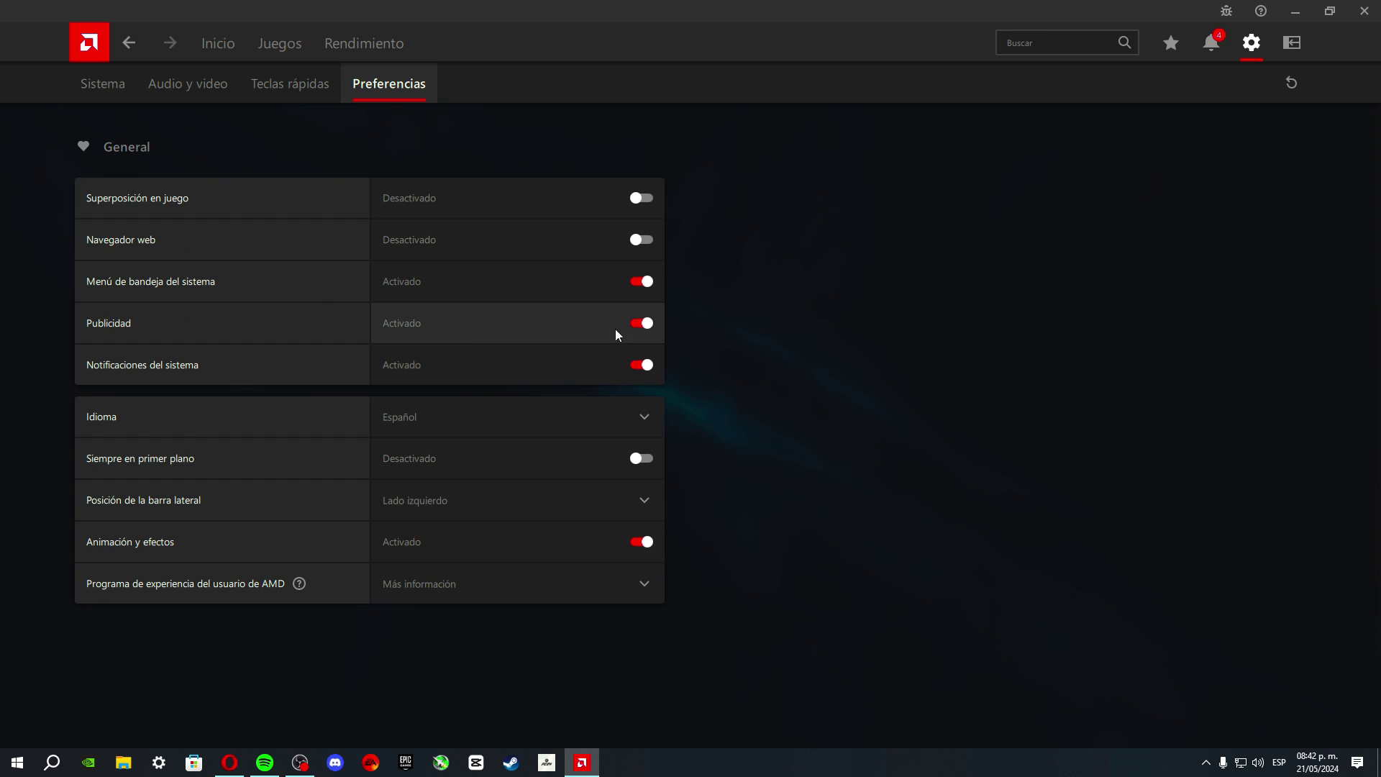
pyautogui.click(898, 315)
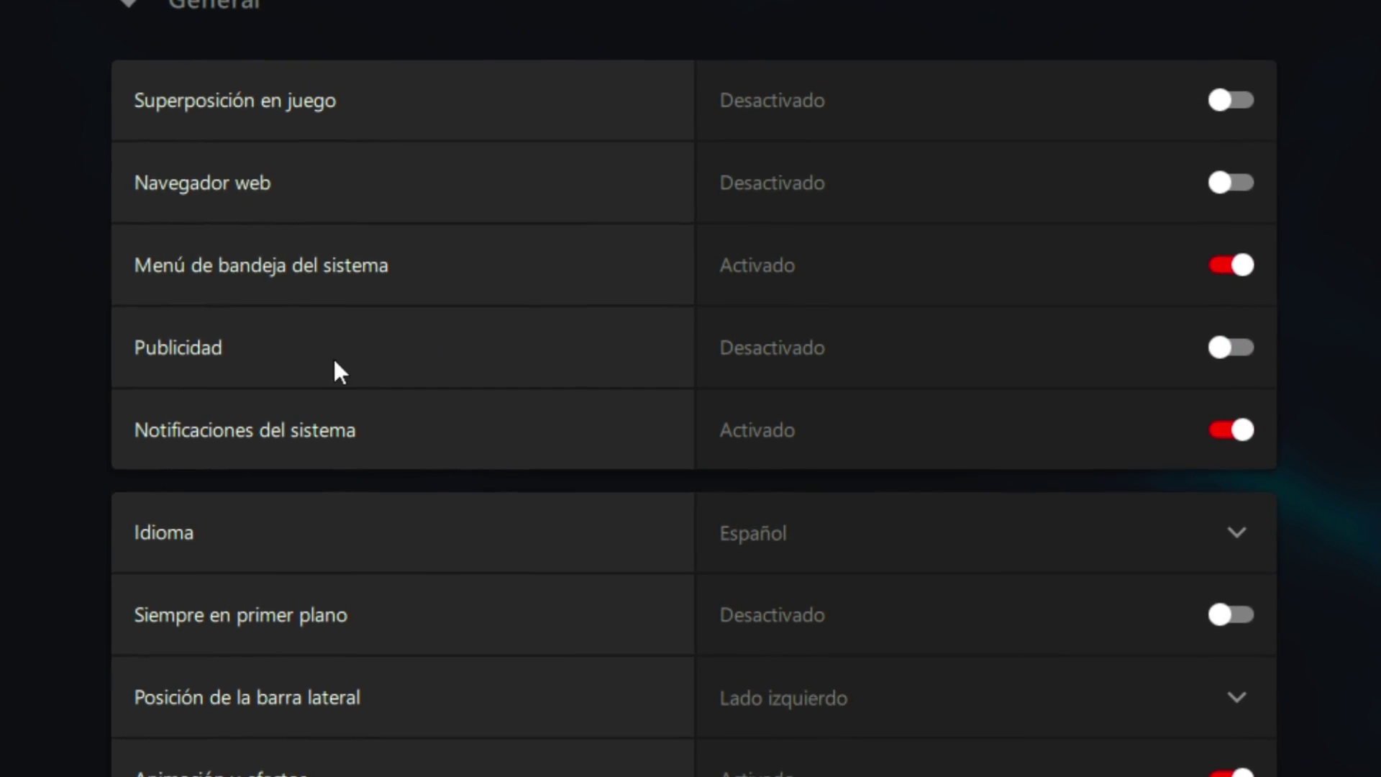
pyautogui.click(1232, 429)
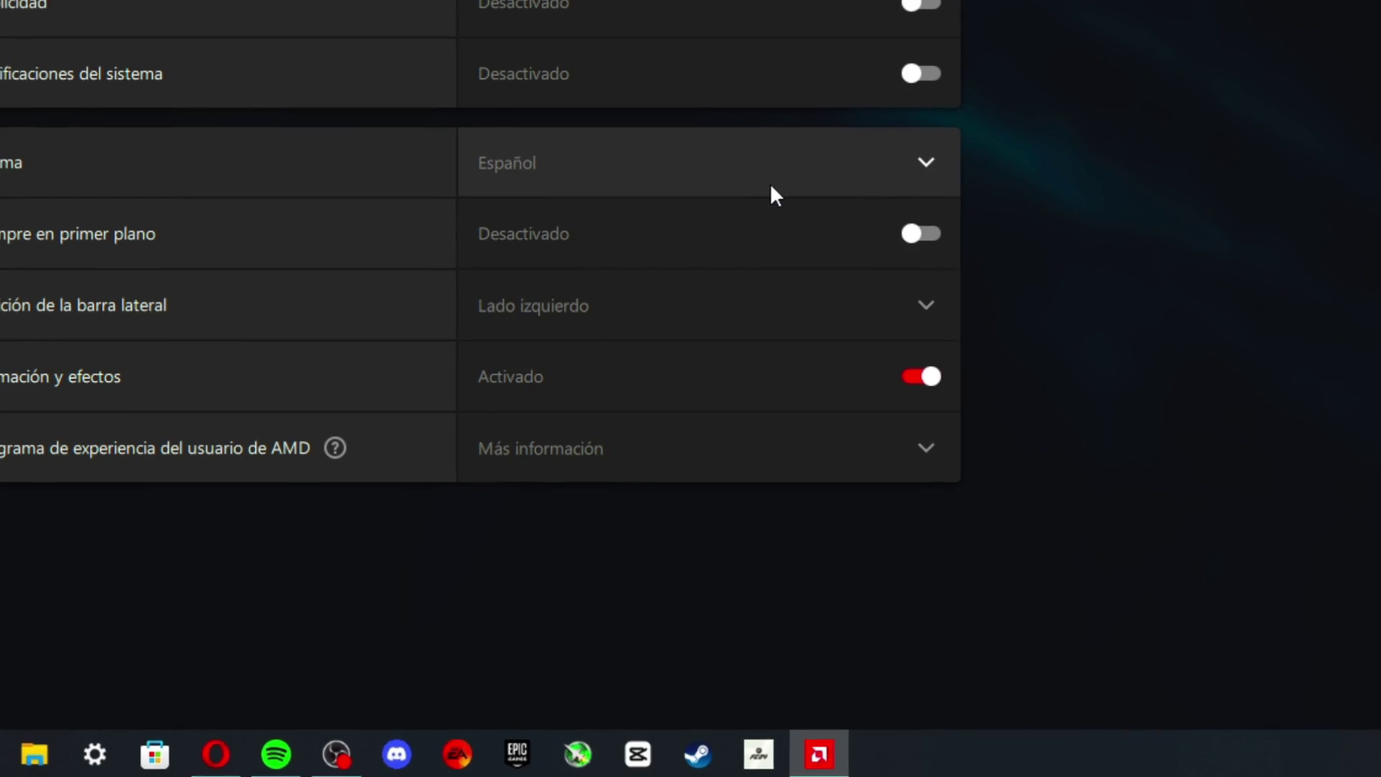
pyautogui.click(771, 187)
pyautogui.press('Escape')
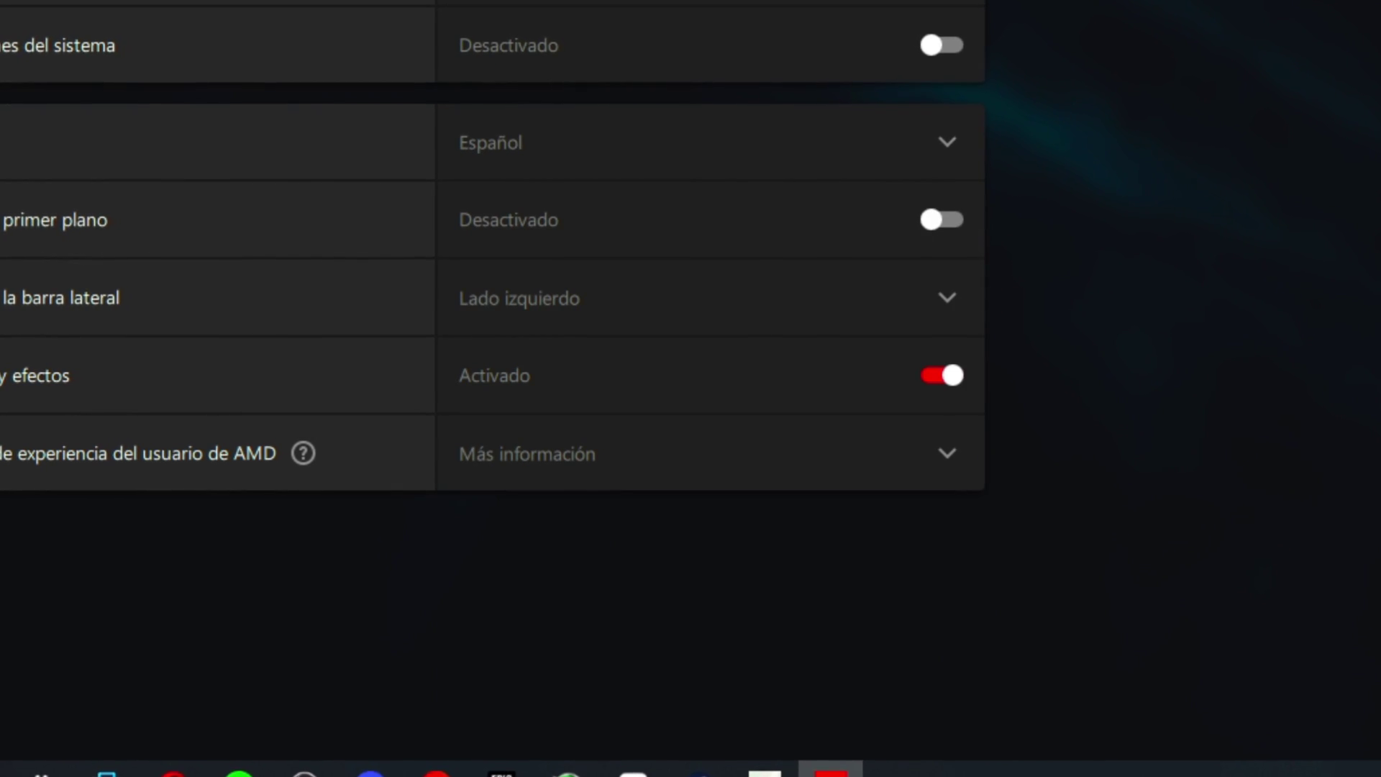
# Step: Set the global graphics profile for games to Rendimiento
pyautogui.click(104, 87)
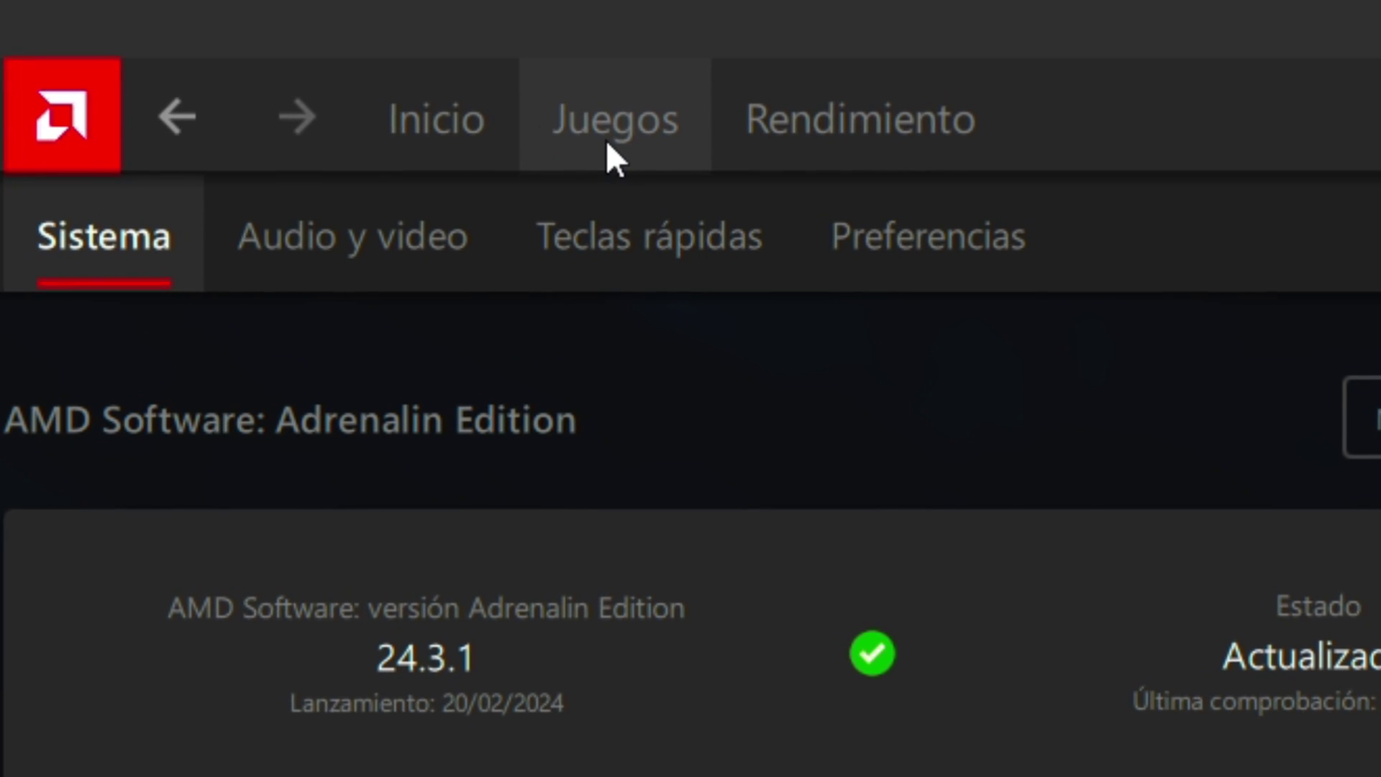
pyautogui.click(269, 49)
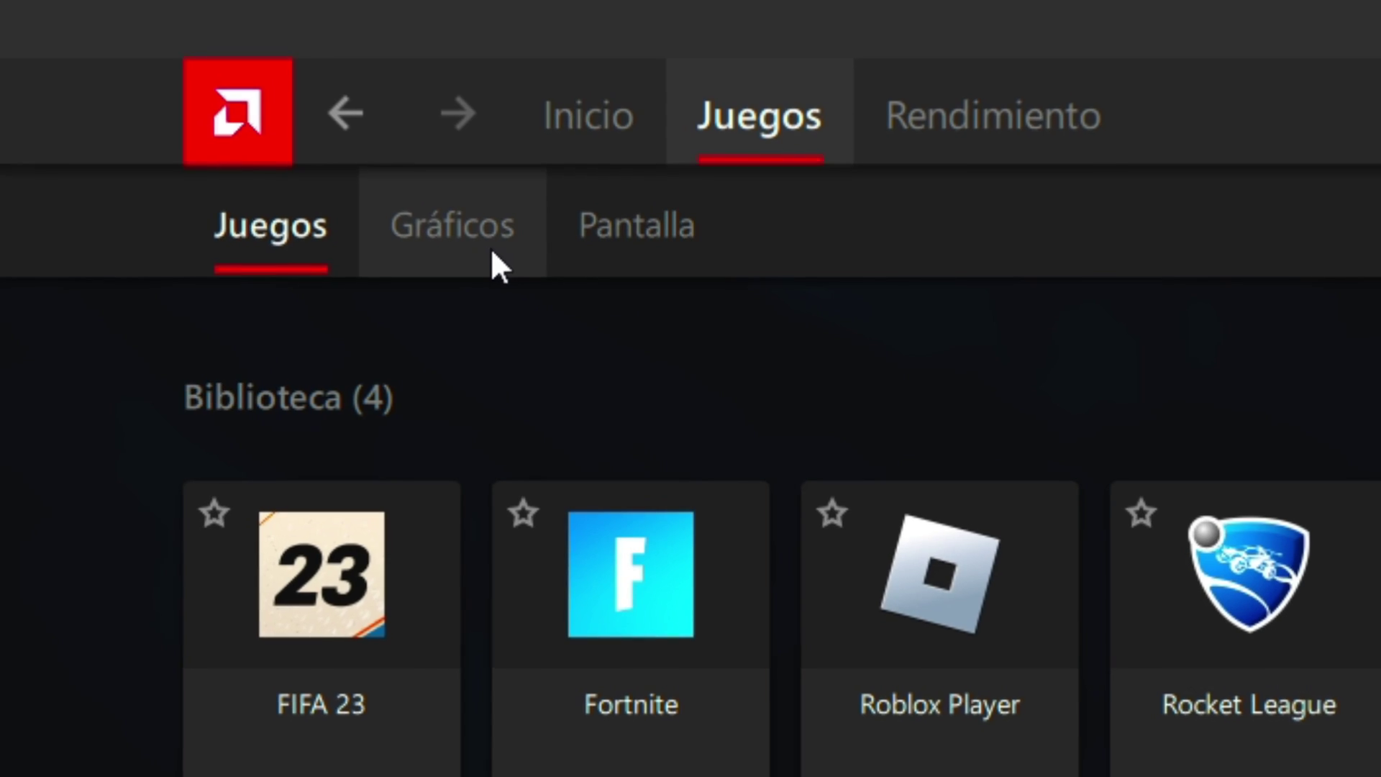
pyautogui.click(484, 248)
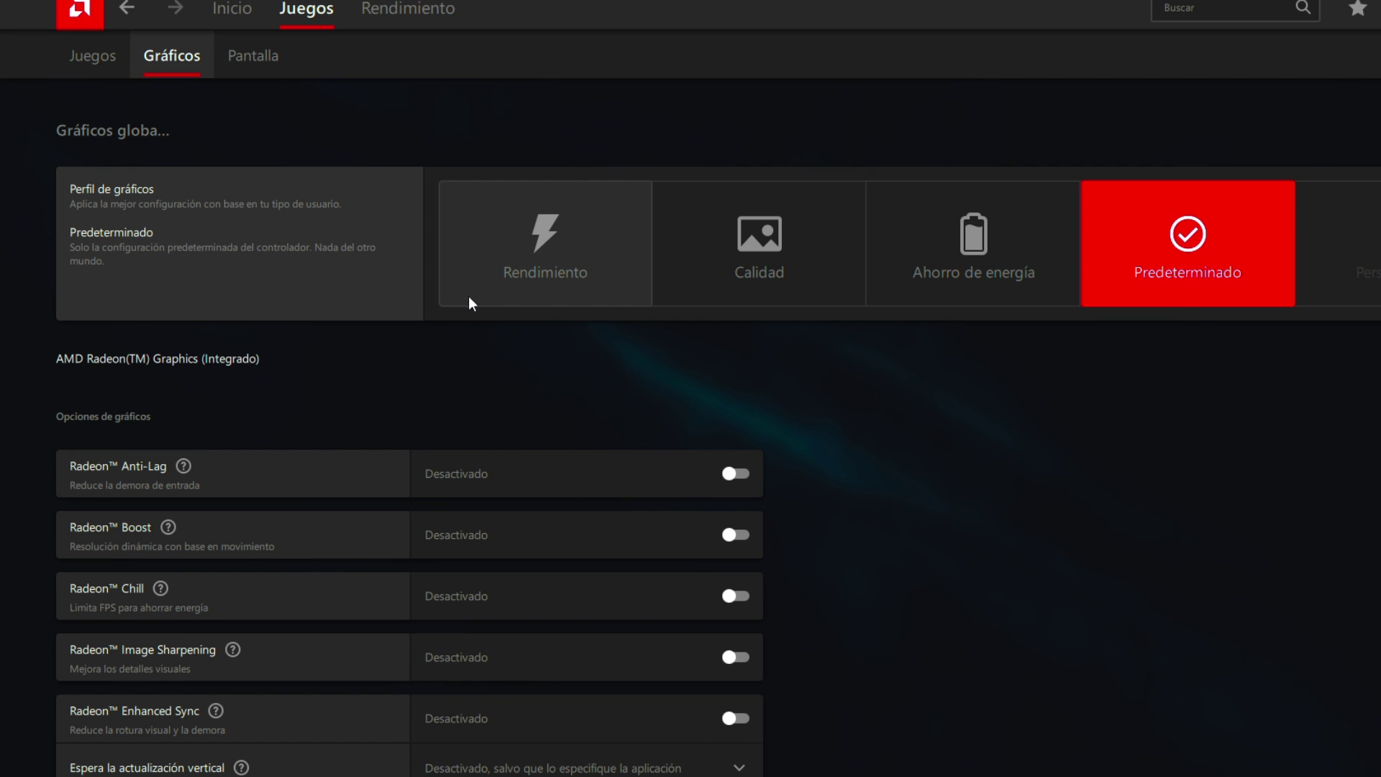
pyautogui.click(403, 265)
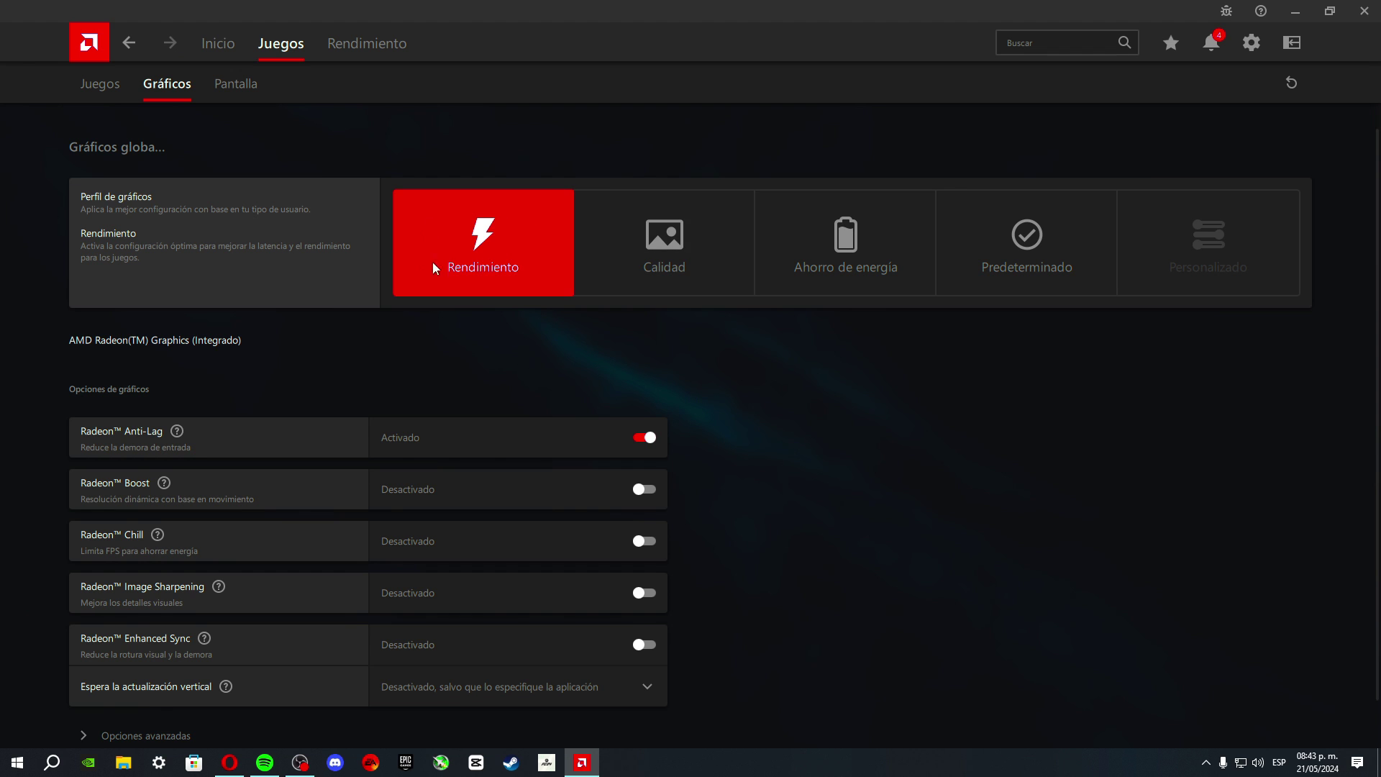
# Step: Expand the advanced graphics options and examine the settings applied by the Rendimiento profile
pyautogui.scroll(-1, 432, 302)
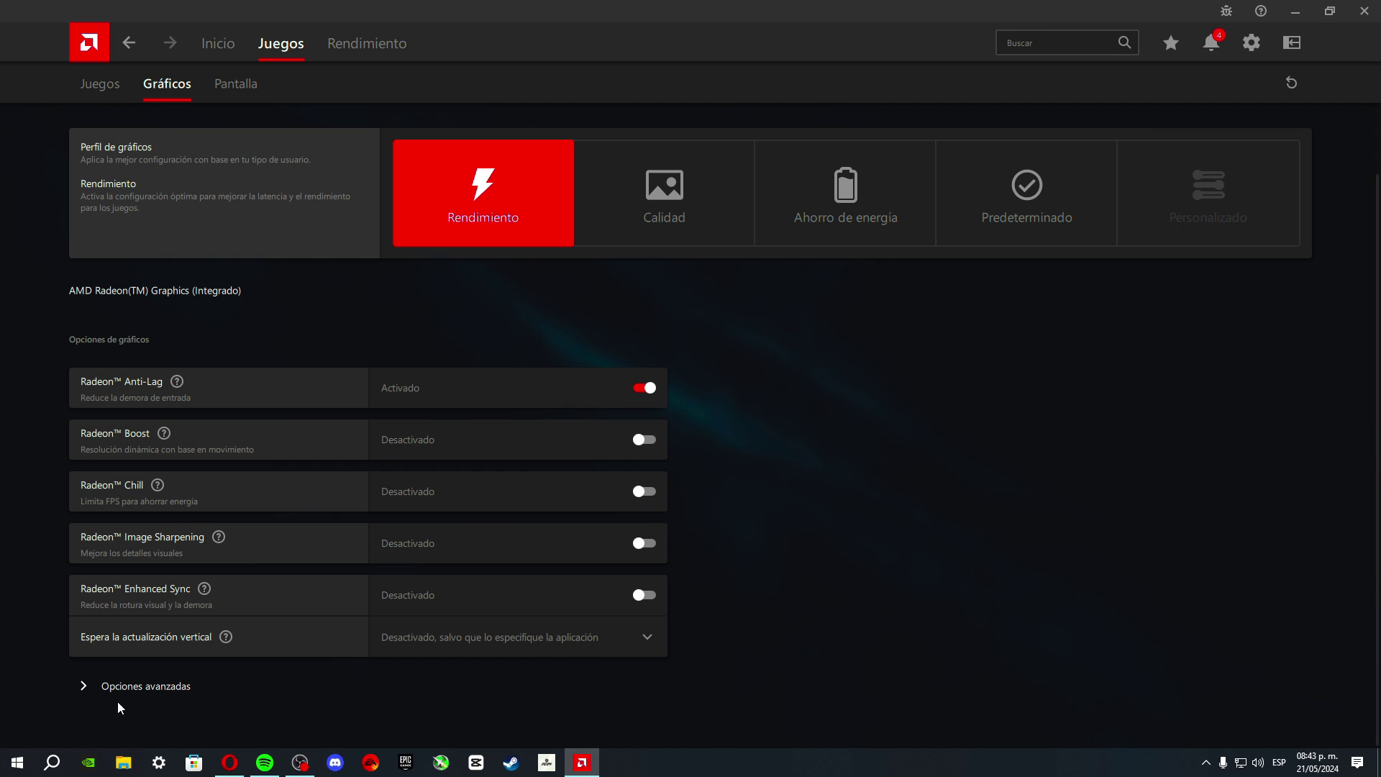
pyautogui.click(110, 692)
pyautogui.scroll(-10, 89, 463)
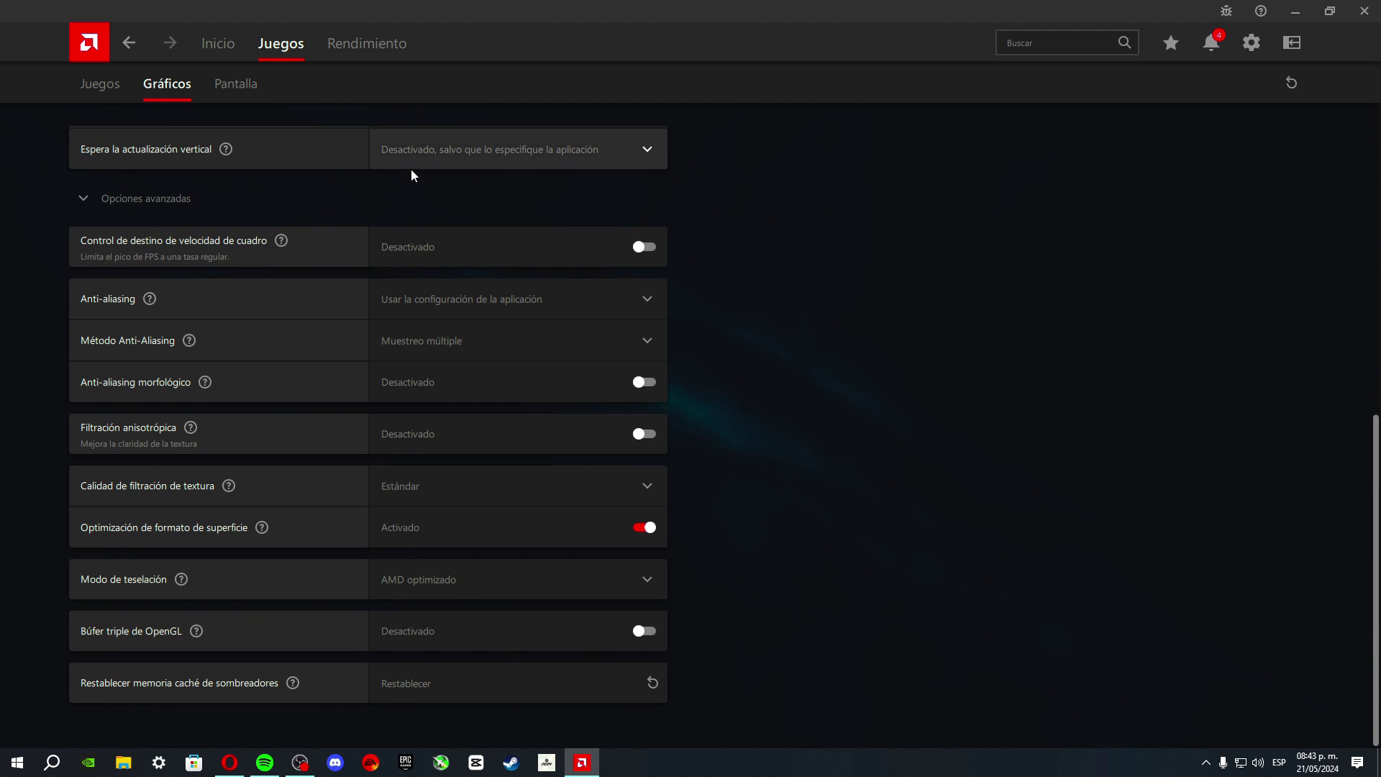
pyautogui.scroll(10, 412, 170)
pyautogui.scroll(-8, 695, 136)
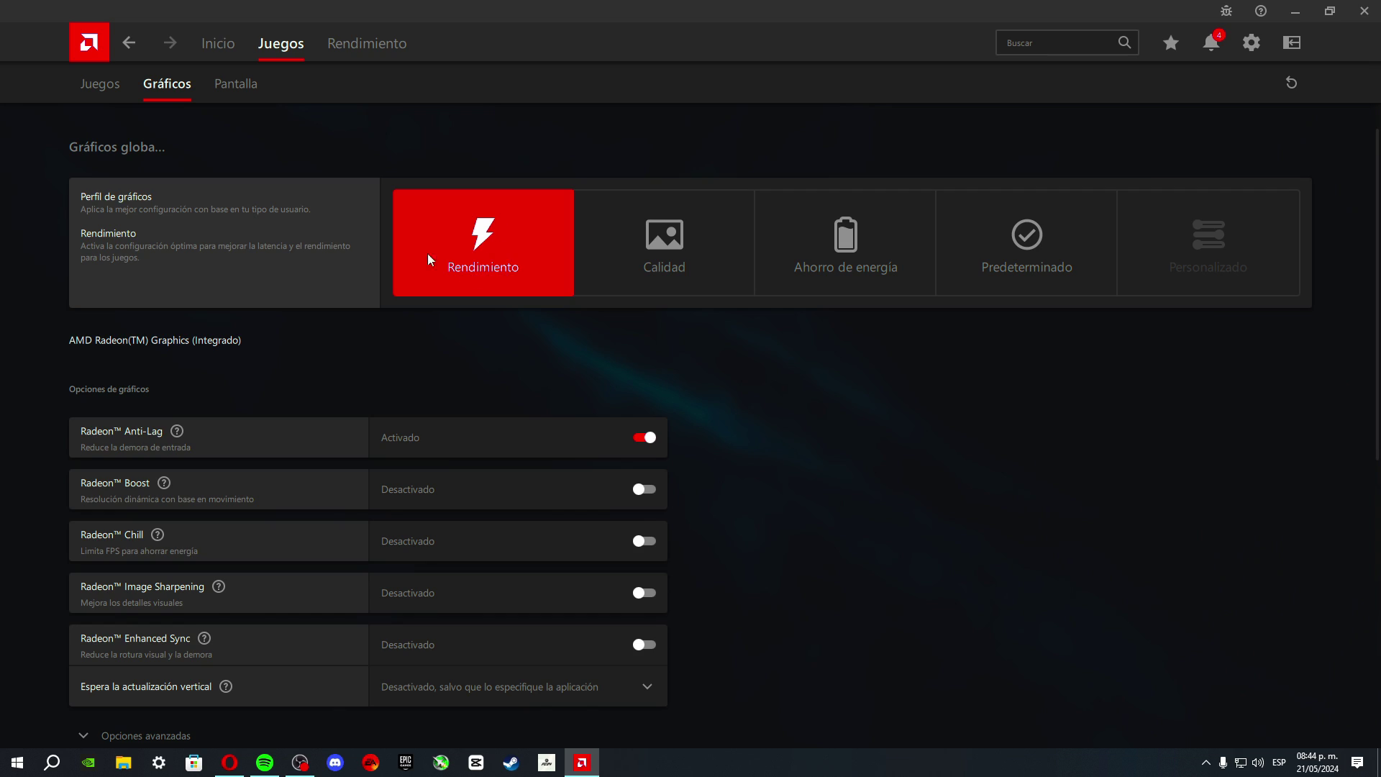
# Step: Set Calidad de filtración de textura in the advanced graphics options to Rendimiento
pyautogui.scroll(-8, 442, 209)
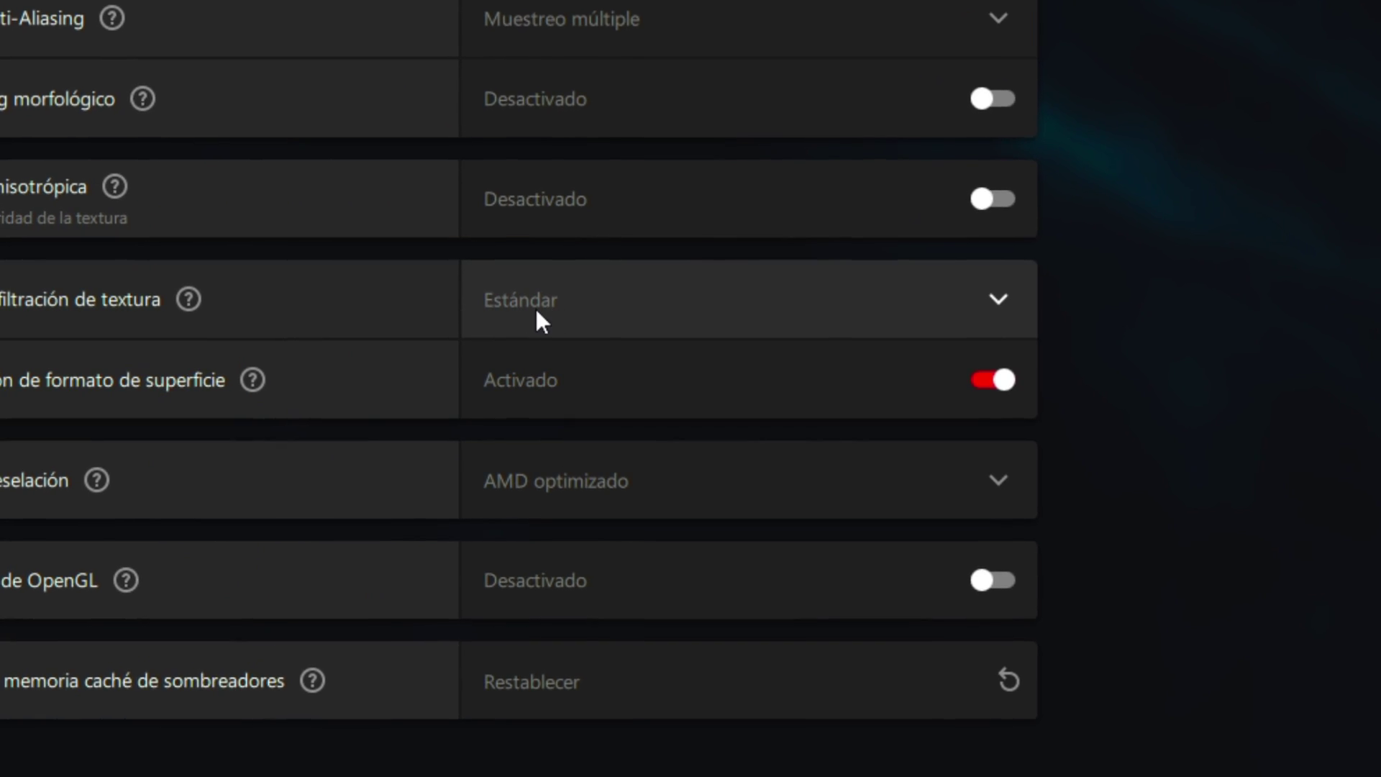
pyautogui.click(577, 442)
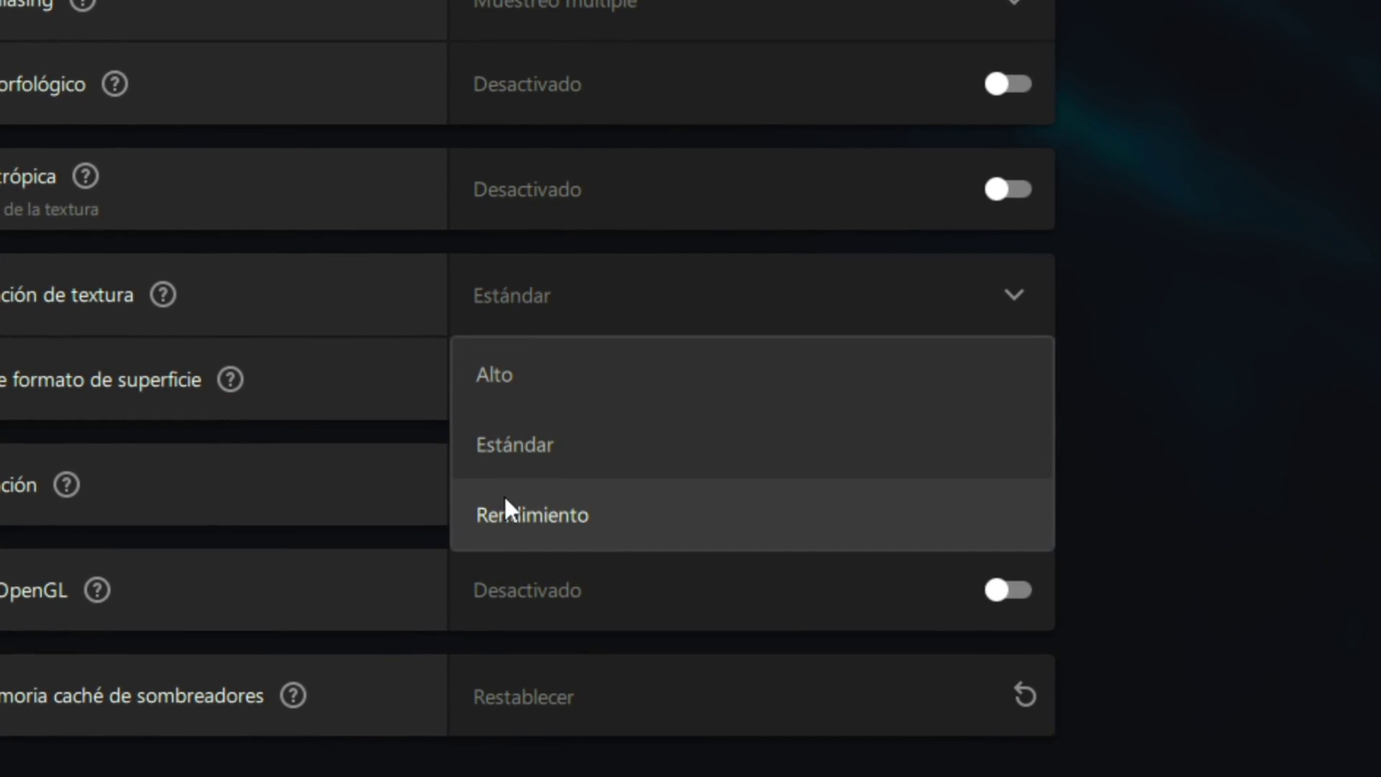
pyautogui.click(503, 510)
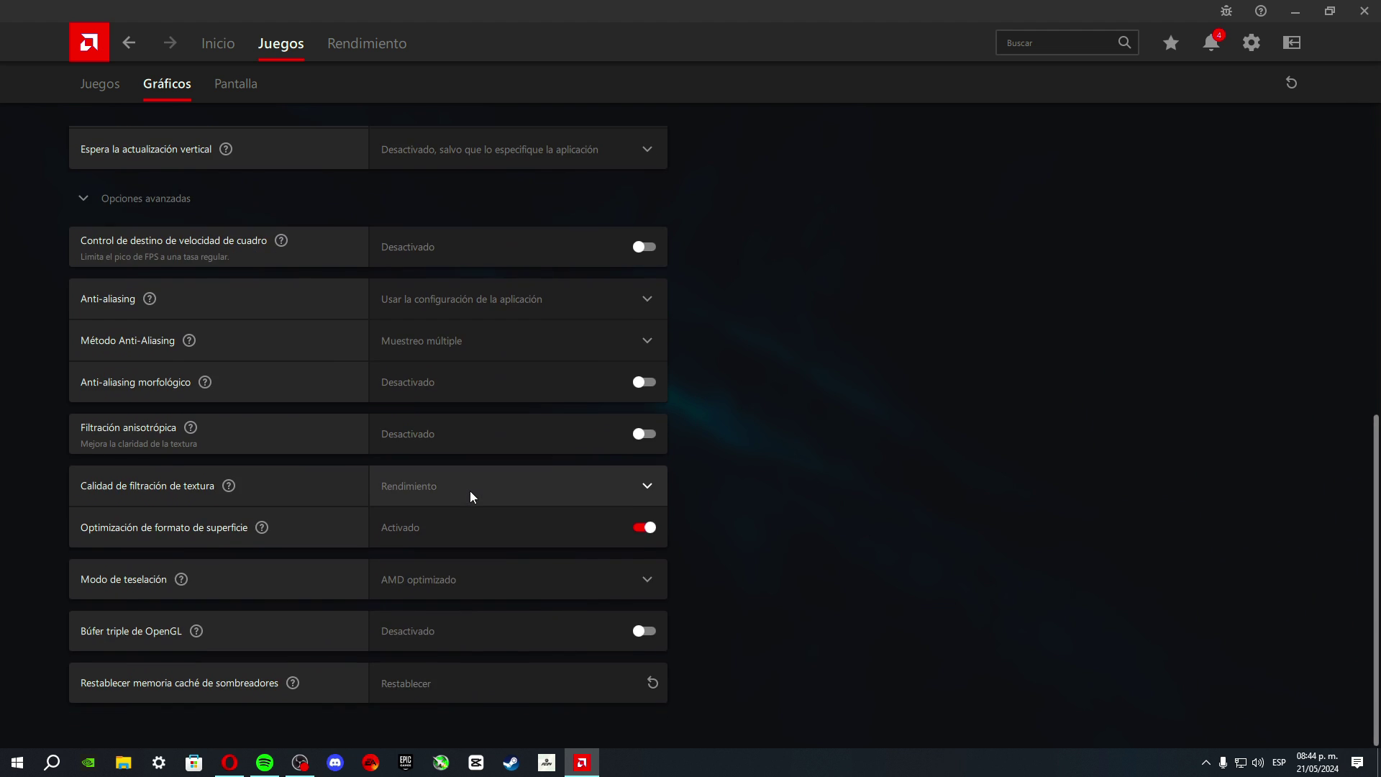
# Step: Set the global graphics profile to Calidad and examine the standard and advanced options it applies
pyautogui.scroll(8, 469, 492)
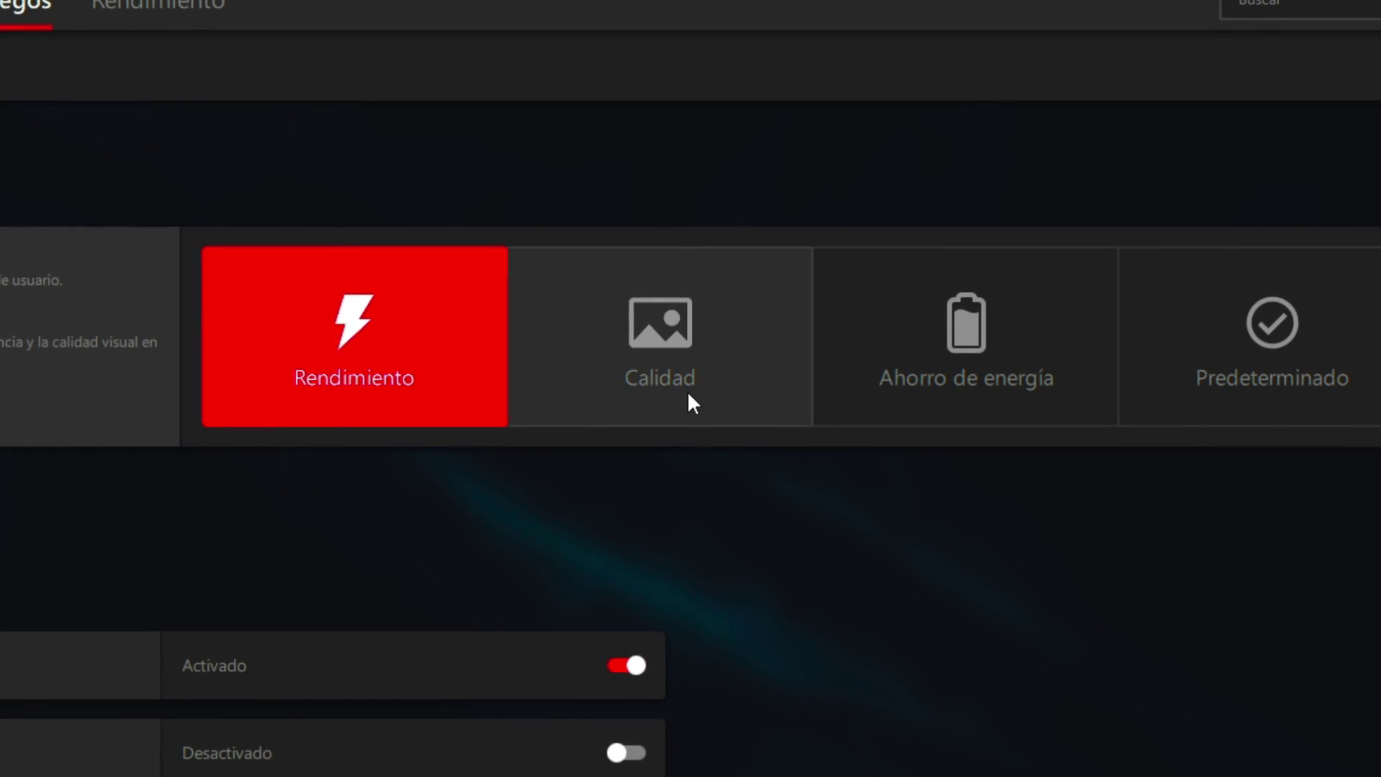
pyautogui.click(683, 281)
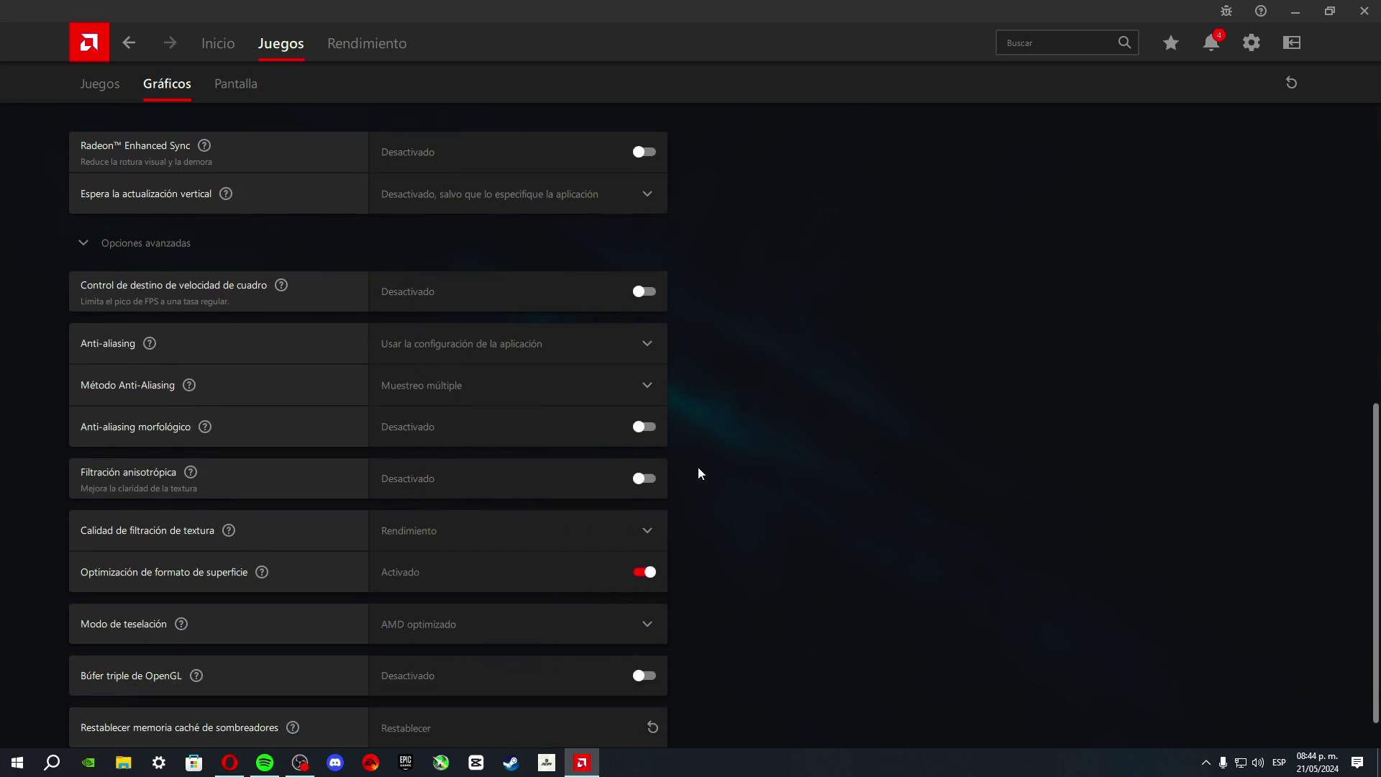
pyautogui.scroll(7, 698, 472)
pyautogui.scroll(-5, 699, 469)
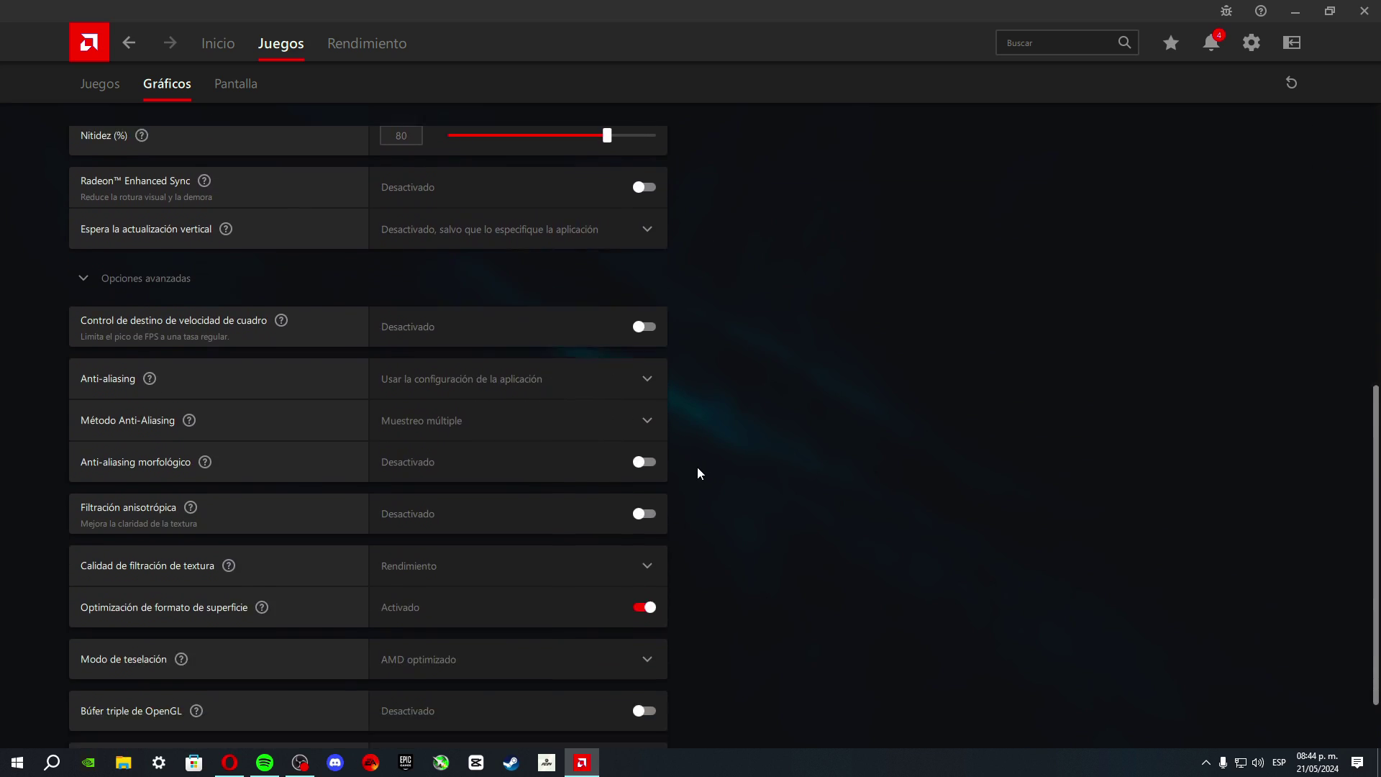
pyautogui.scroll(3, 698, 469)
pyautogui.scroll(-1, 697, 470)
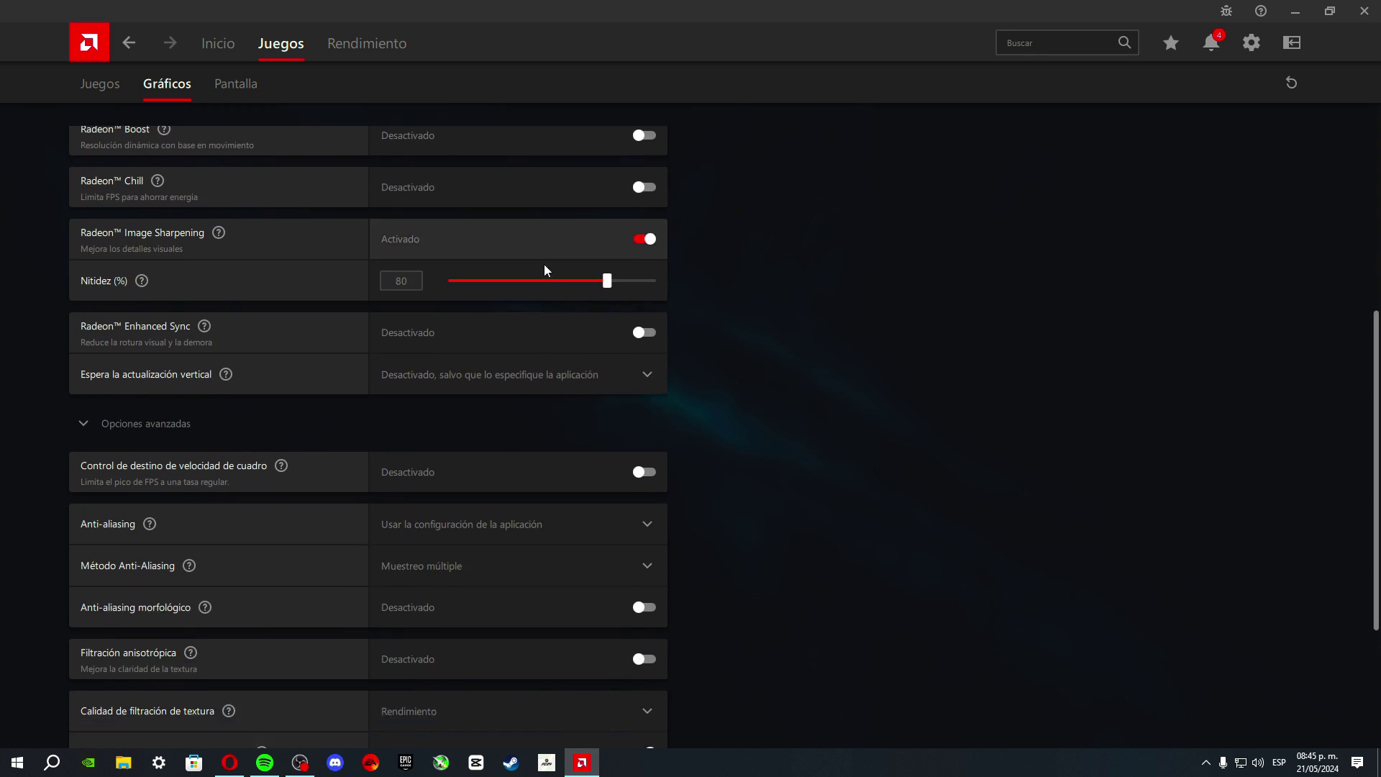
pyautogui.scroll(2, 558, 391)
pyautogui.scroll(-2, 557, 388)
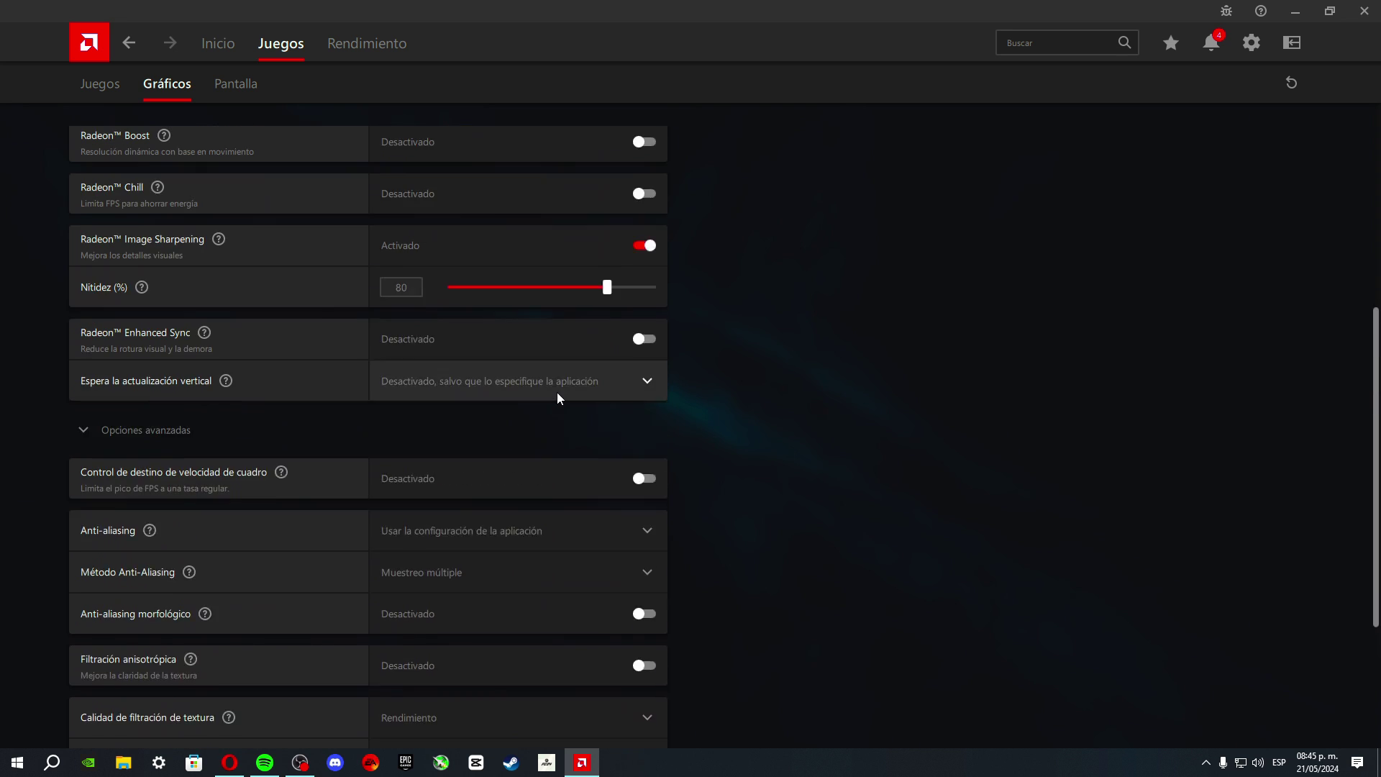
pyautogui.scroll(3, 568, 431)
pyautogui.scroll(-6, 633, 374)
pyautogui.scroll(8, 504, 403)
pyautogui.scroll(-1, 432, 468)
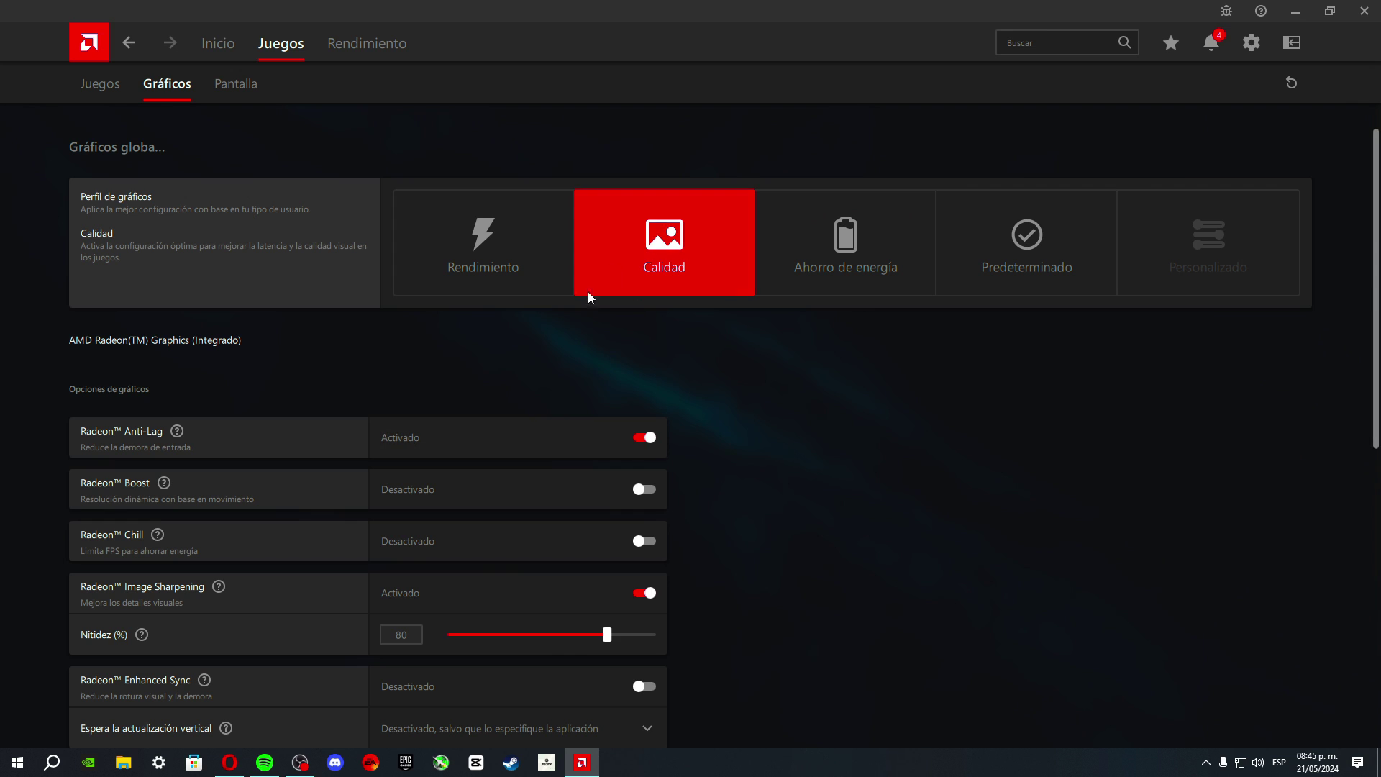
pyautogui.scroll(-2, 250, 321)
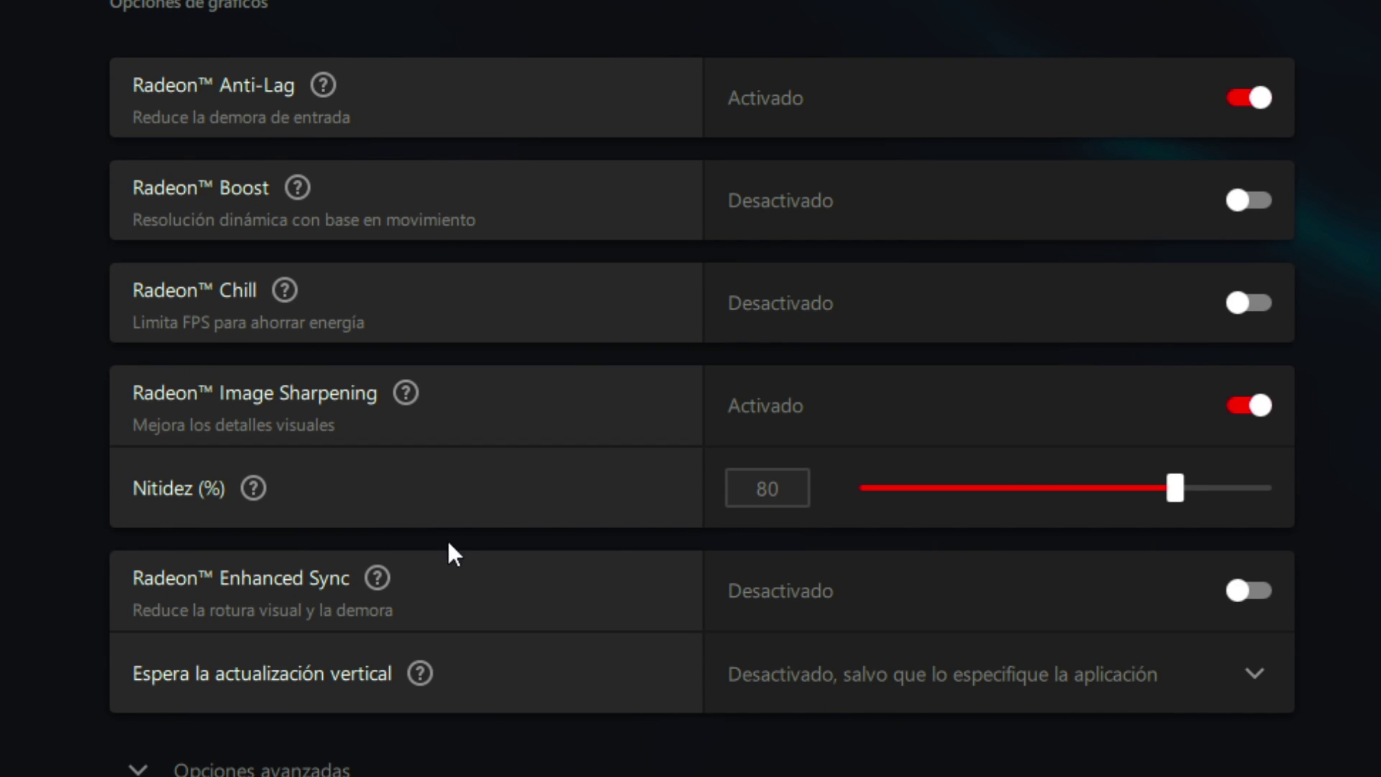
# Step: Set Nitidez of Radeon Image Sharpening to 60% in the Calidad profile and return the graphics profile to Rendimiento
pyautogui.moveTo(1175, 489); pyautogui.dragTo(1089, 495)
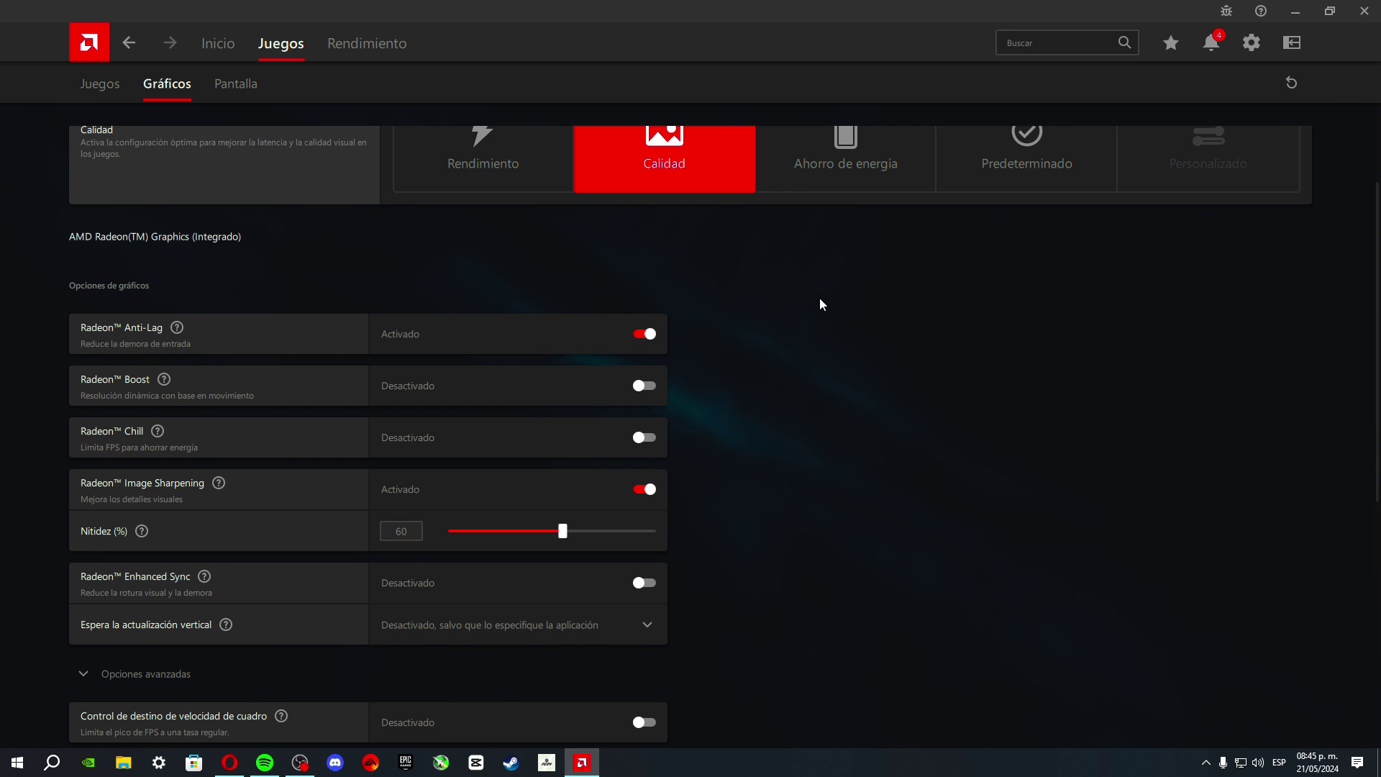
pyautogui.scroll(2, 818, 298)
pyautogui.scroll(-8, 705, 360)
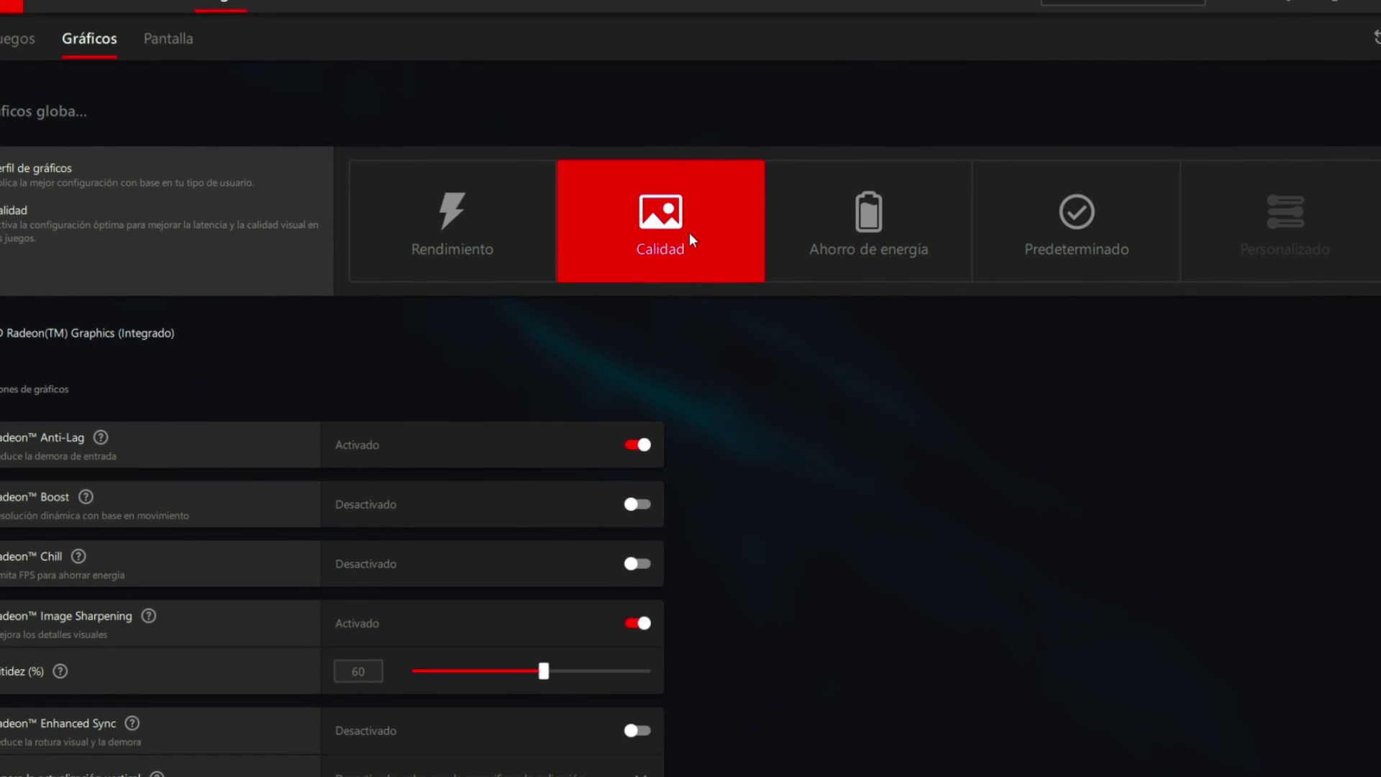
pyautogui.click(463, 239)
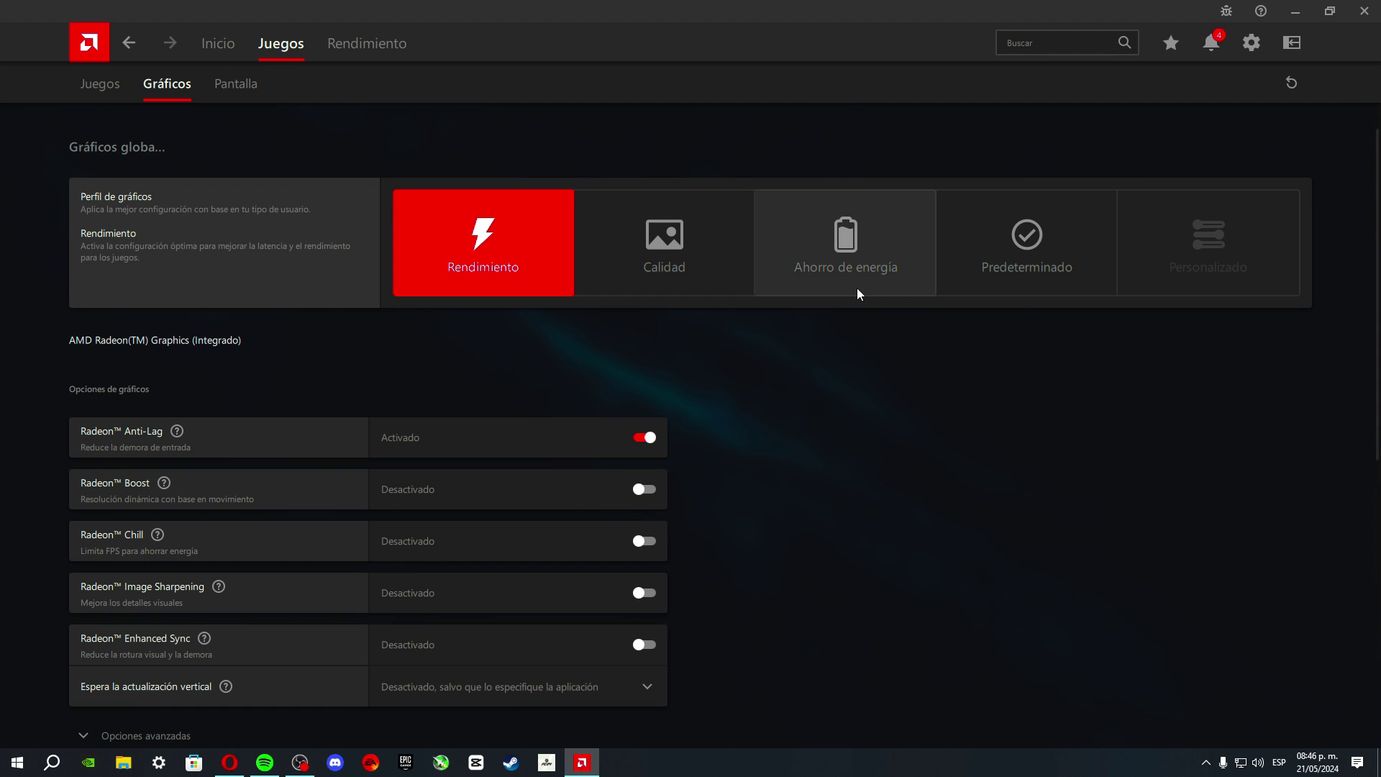
# Step: Set the global graphics profile to Ahorro de energía and examine its Radeon Chill limits and advanced options
pyautogui.click(857, 288)
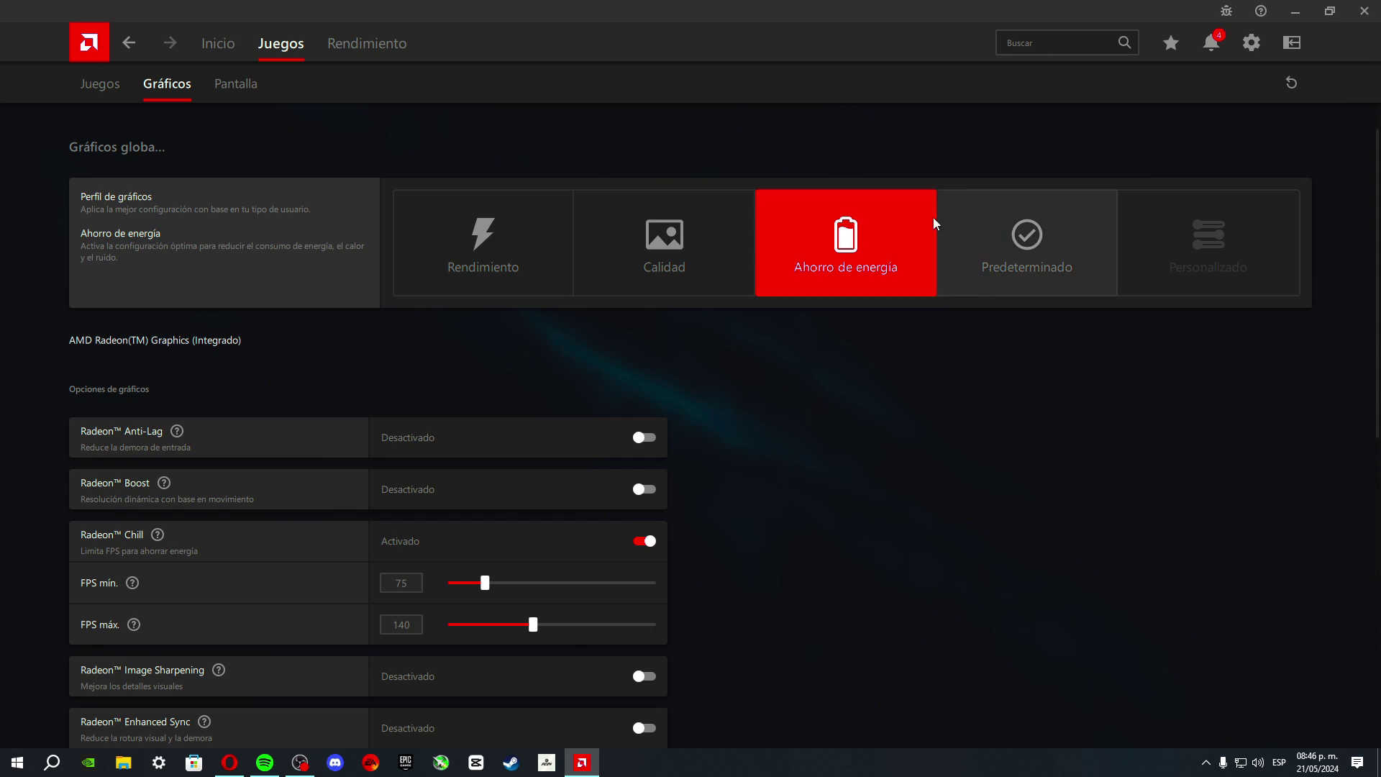
pyautogui.scroll(-4, 568, 348)
pyautogui.scroll(4, 562, 353)
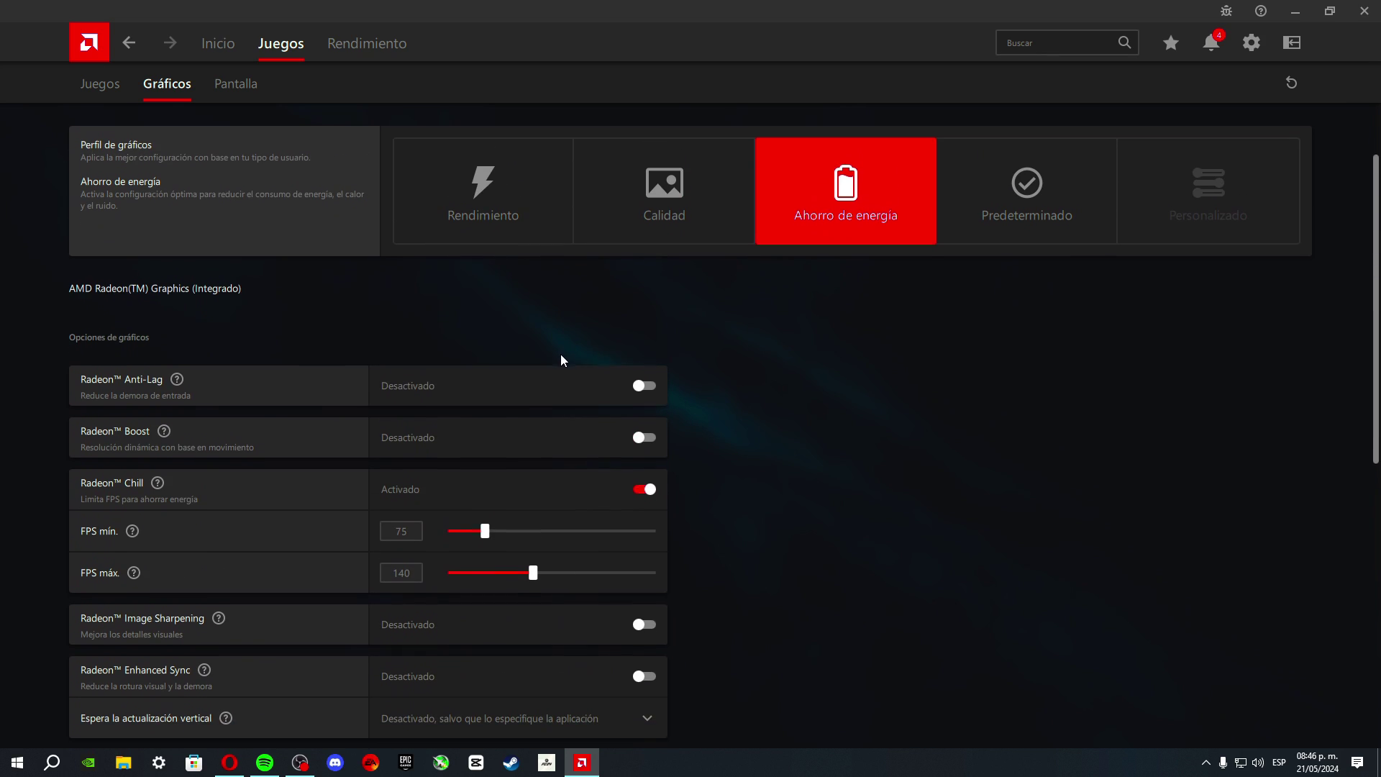
pyautogui.scroll(-2, 419, 334)
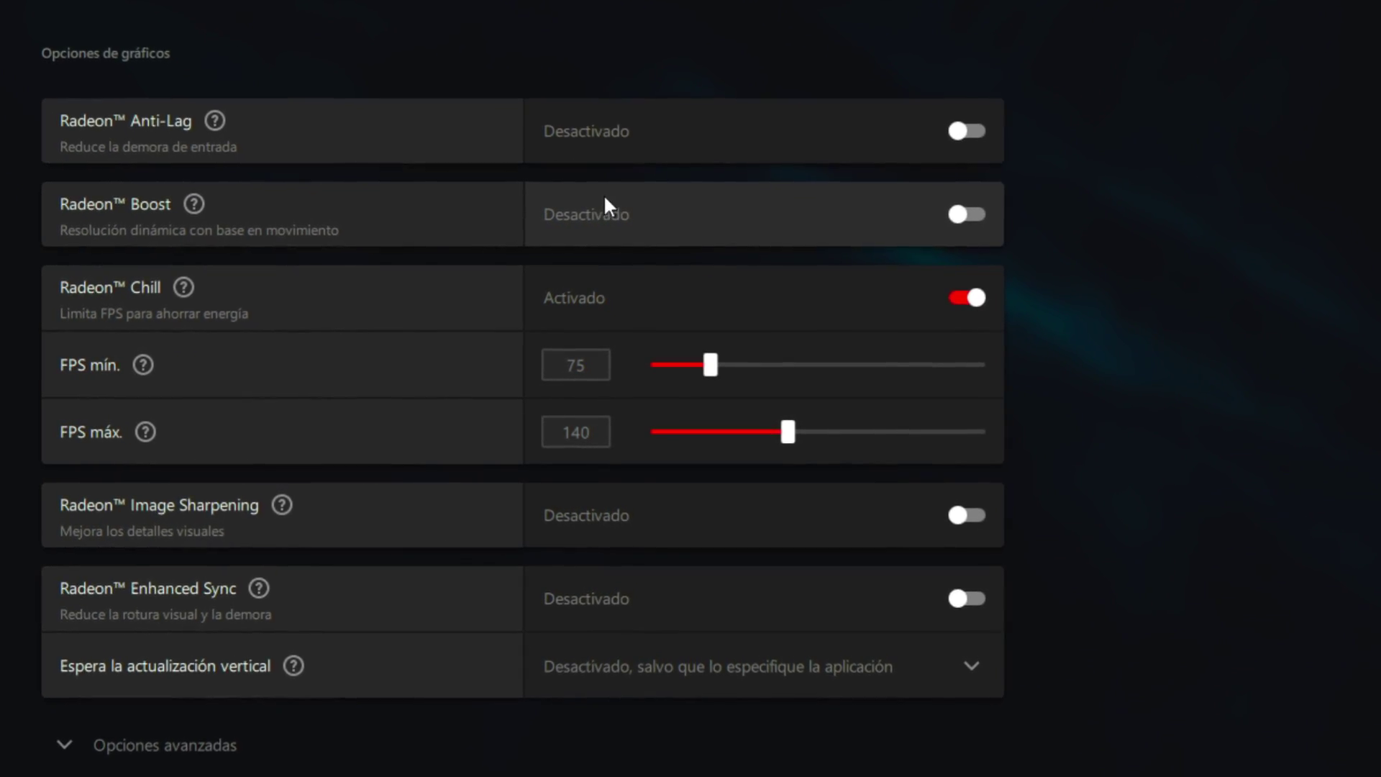
pyautogui.scroll(-5, 495, 405)
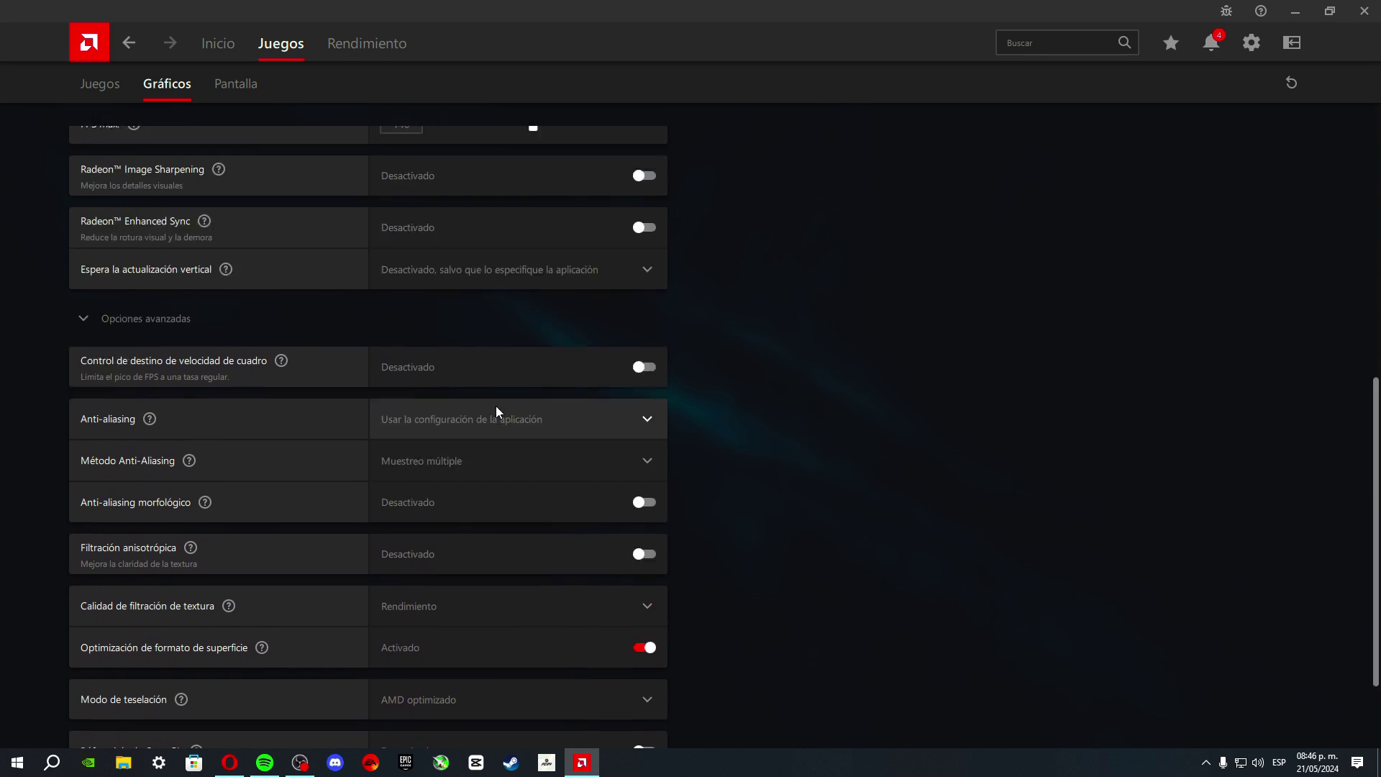
pyautogui.scroll(7, 495, 406)
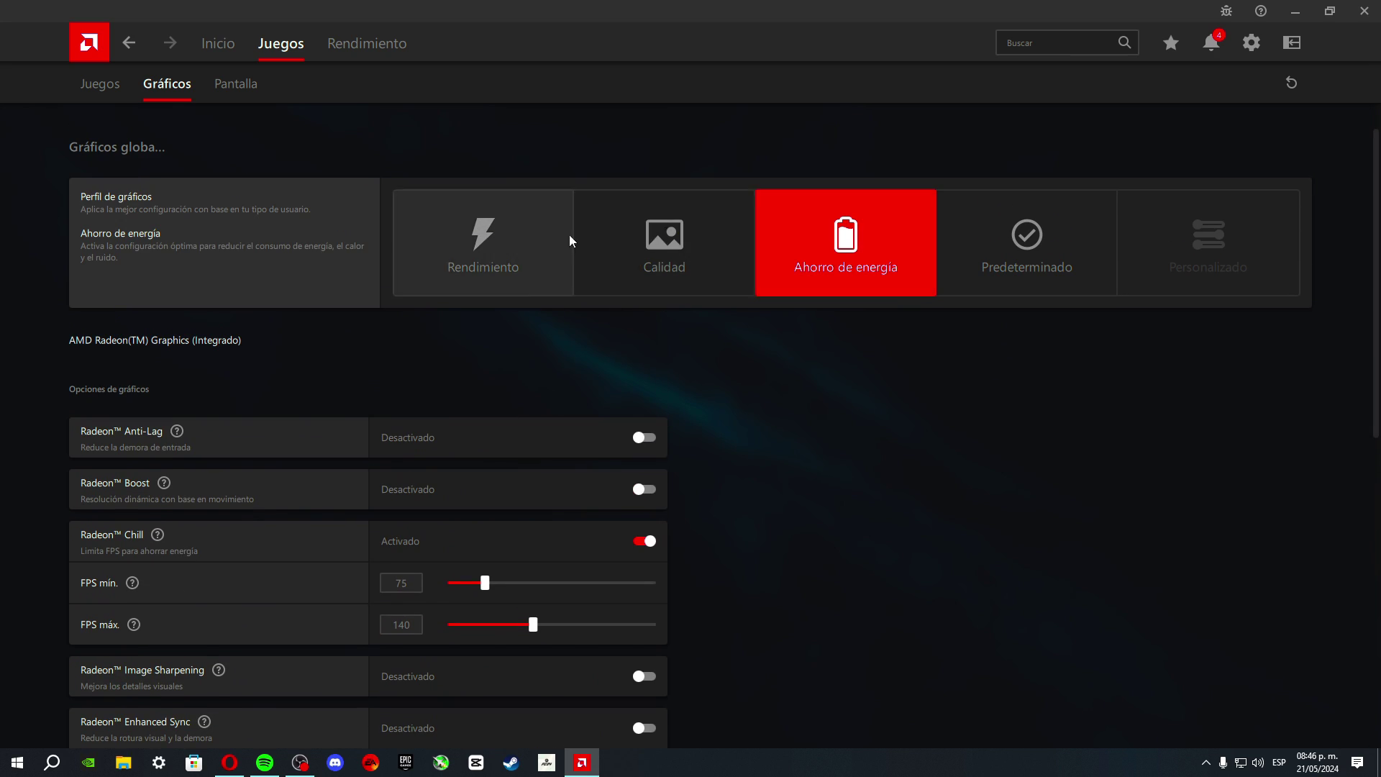
# Step: Set the global graphics profile to Rendimiento, review its options and turn on Radeon Image Sharpening
pyautogui.click(529, 277)
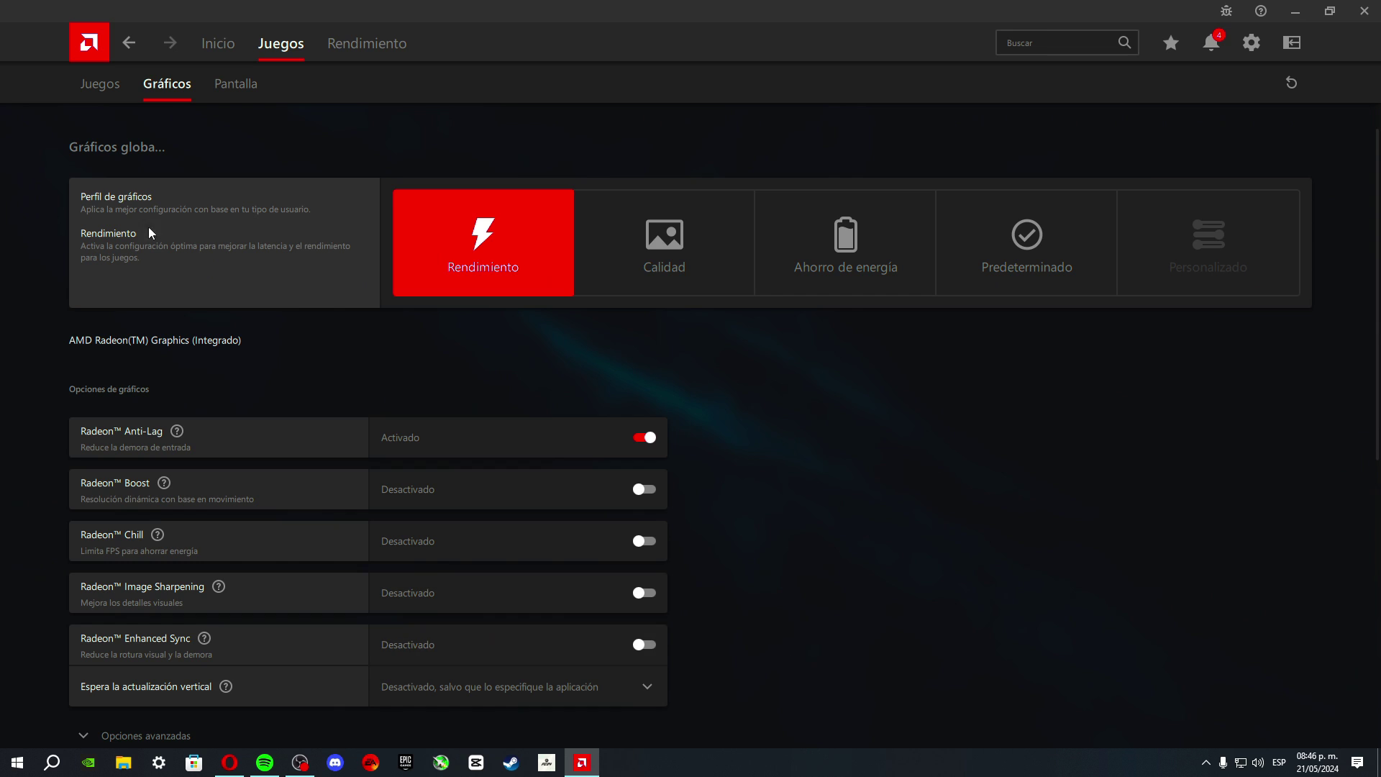
pyautogui.scroll(-6, 702, 427)
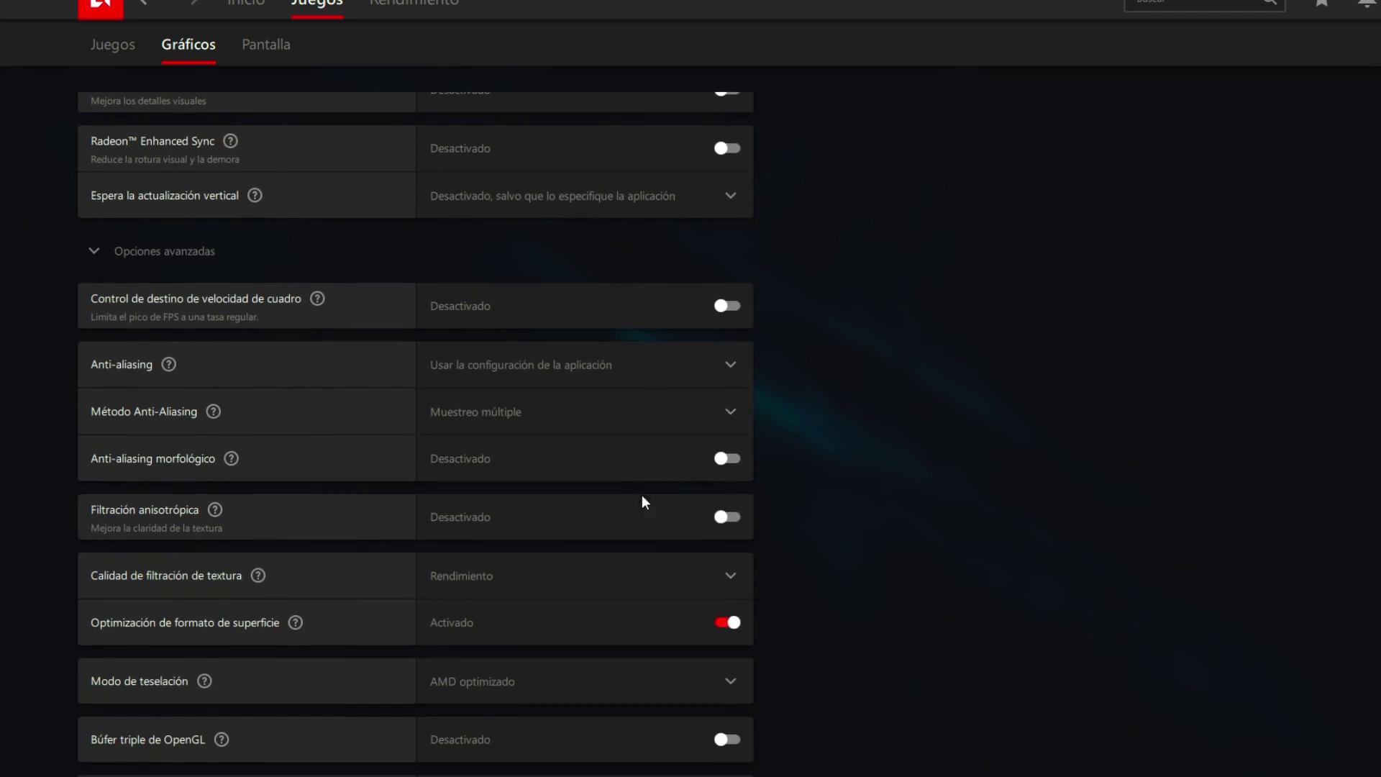
pyautogui.scroll(6, 648, 531)
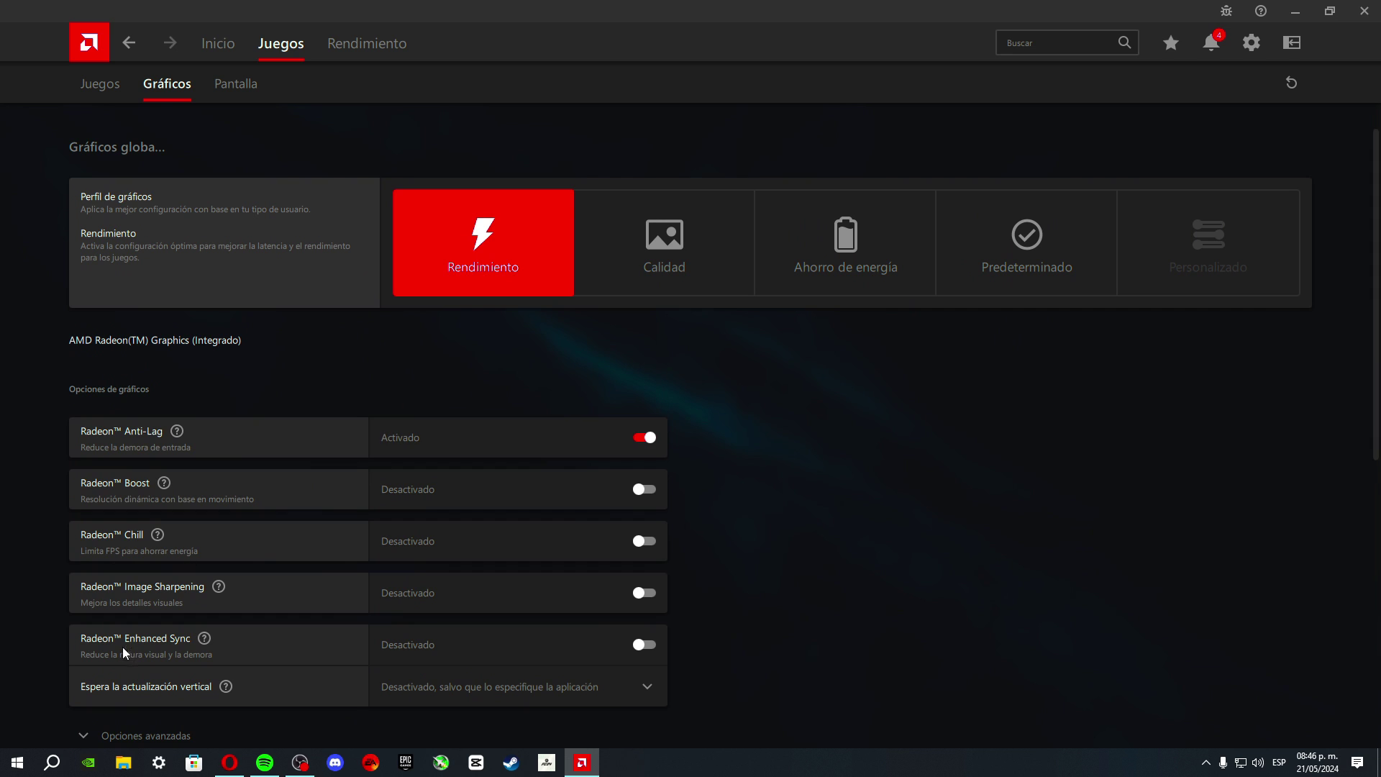
pyautogui.click(640, 594)
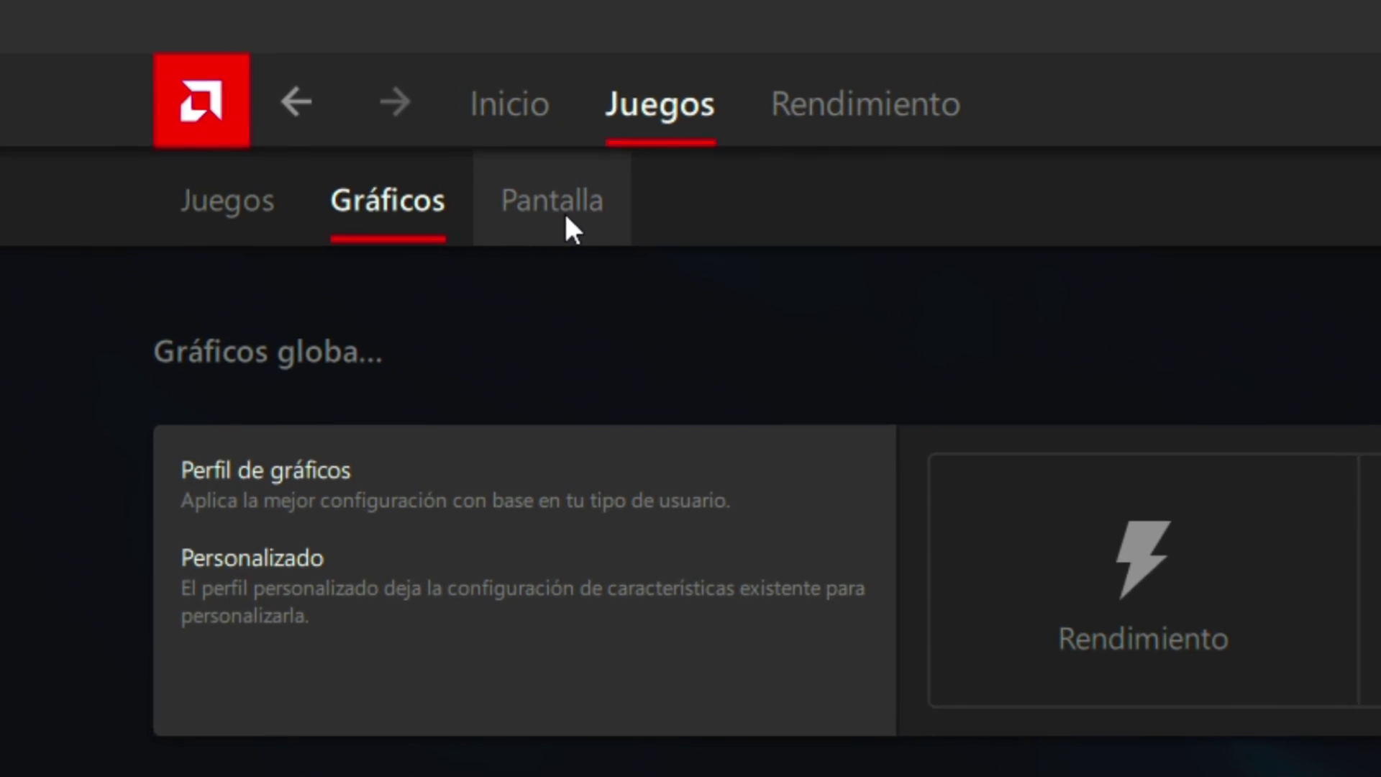
# Step: Open the display settings, inspect the form for a new custom resolution and close it without creating one
pyautogui.click(569, 225)
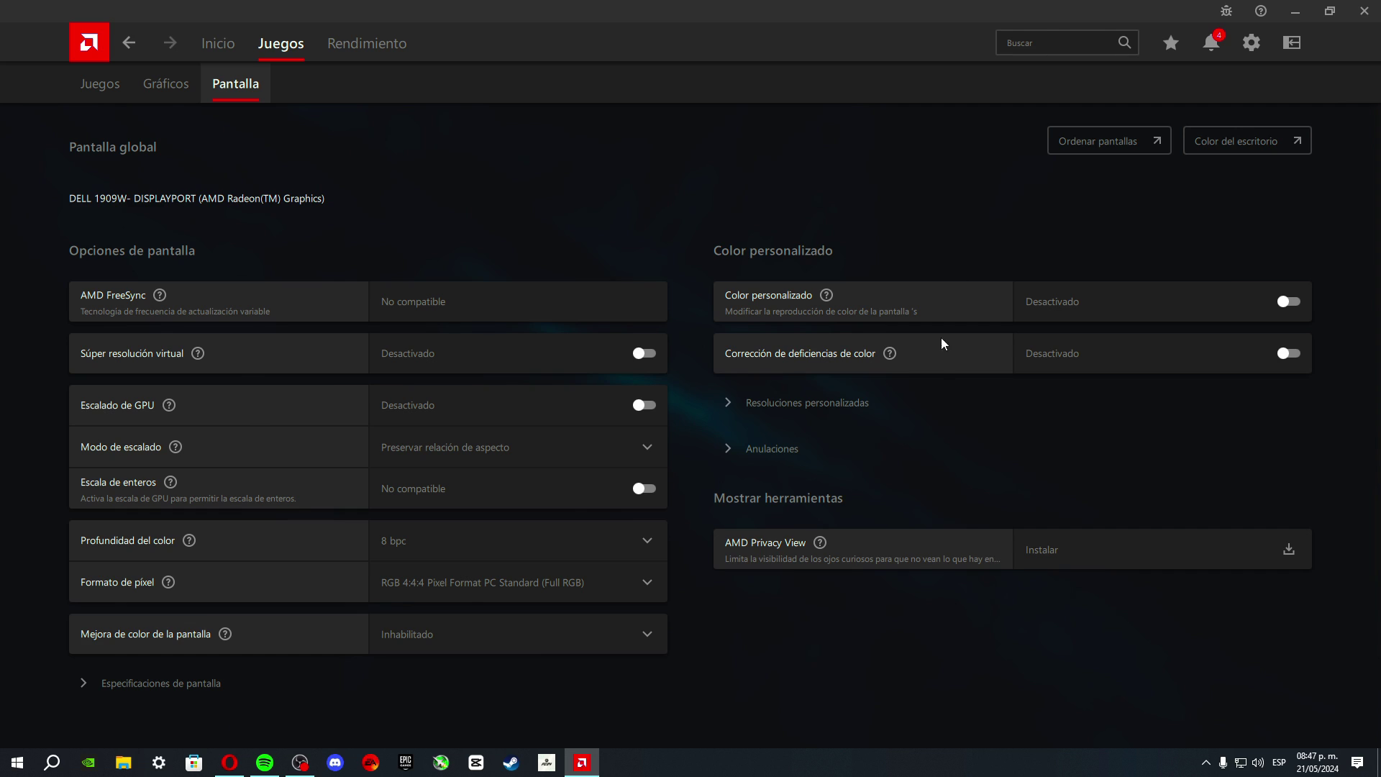
pyautogui.click(774, 404)
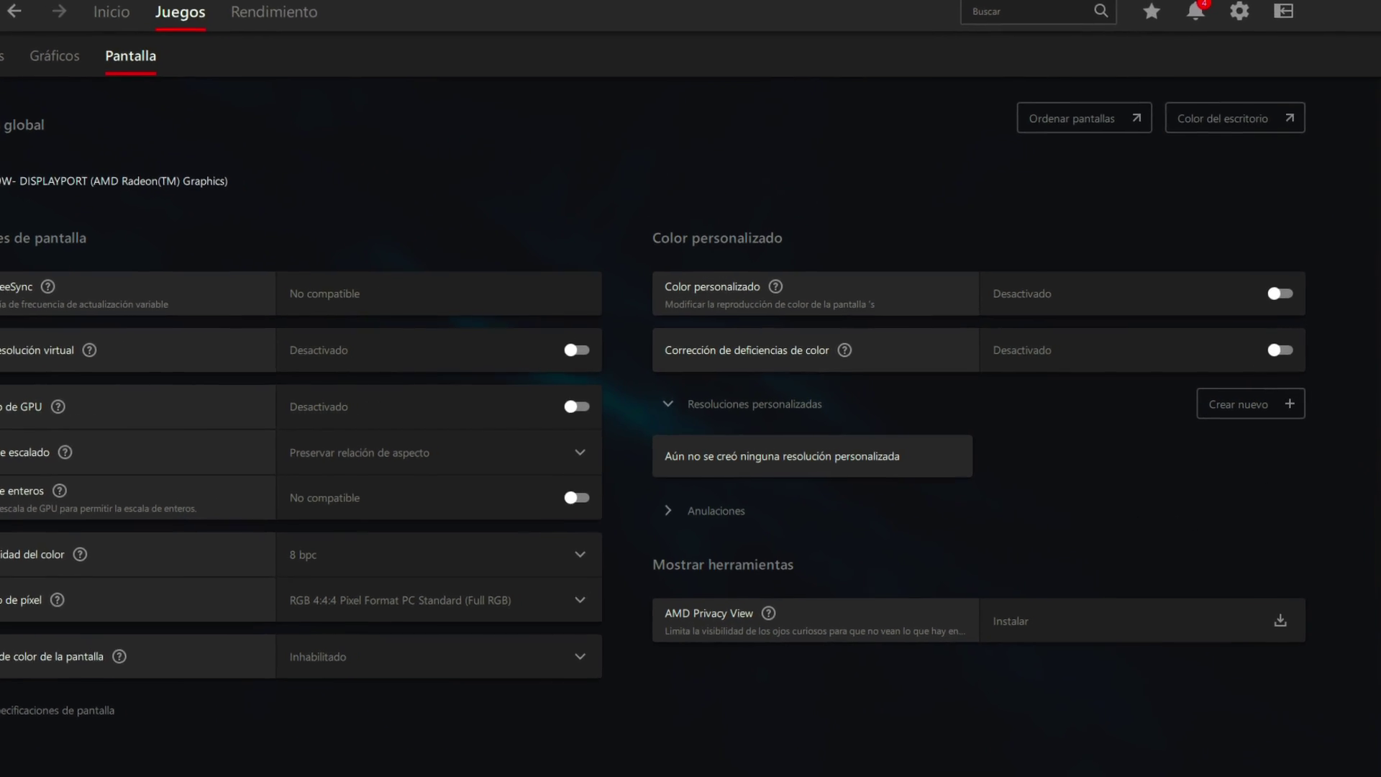
pyautogui.click(1206, 417)
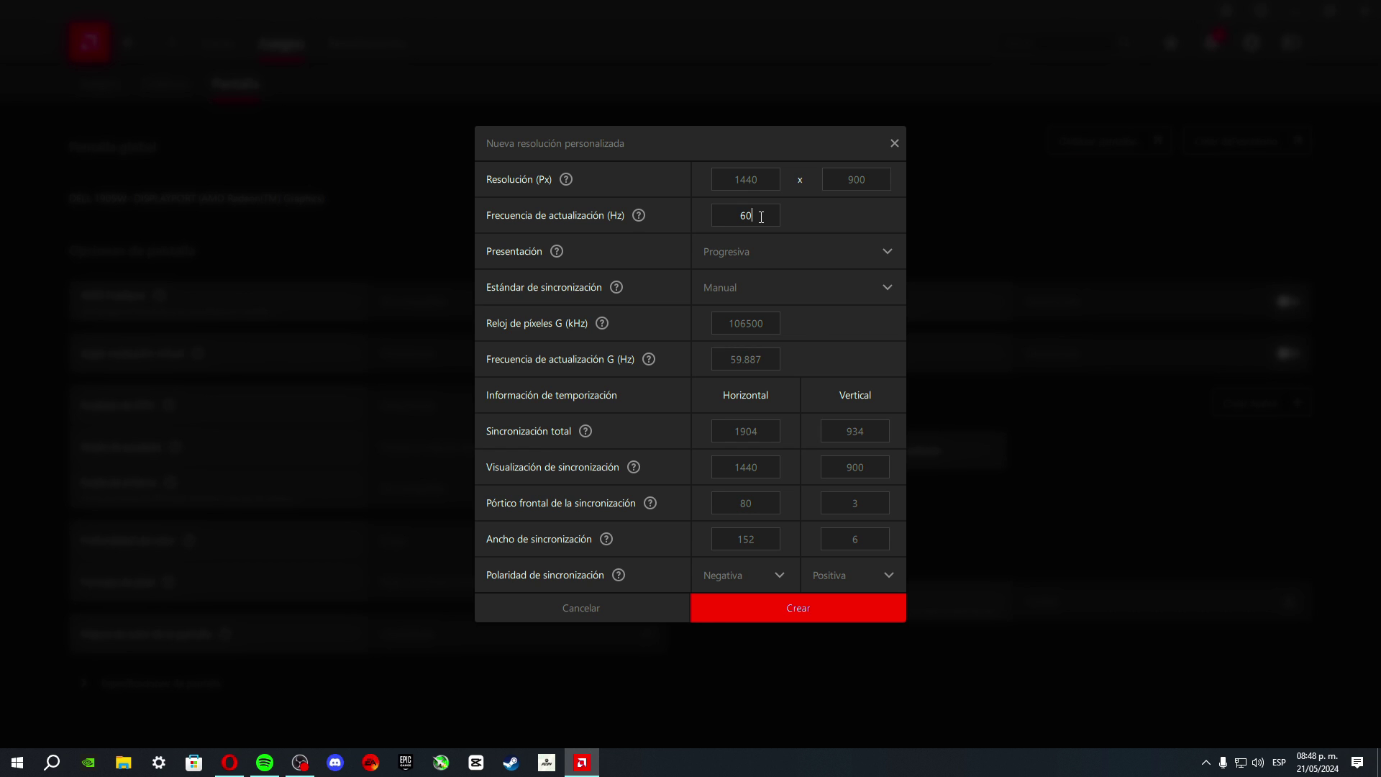
pyautogui.click(895, 144)
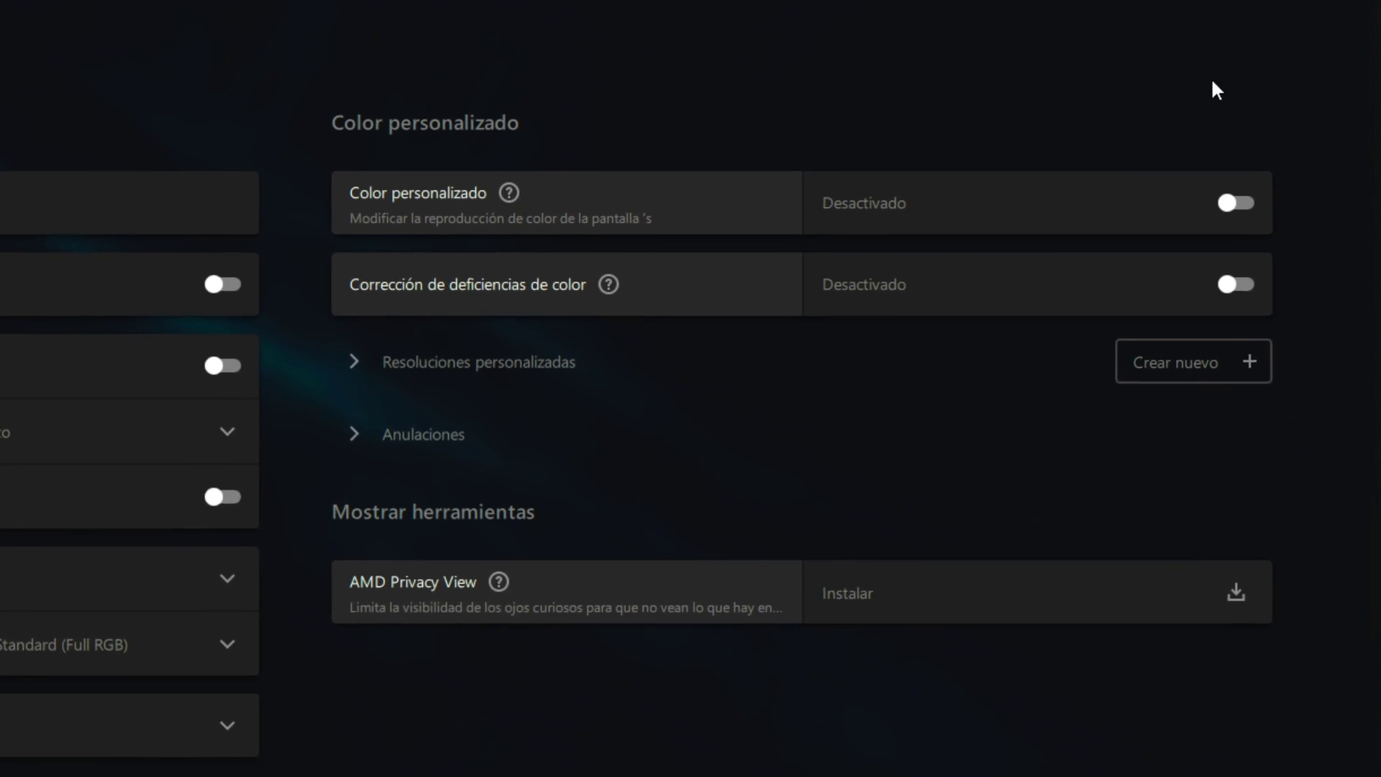
# Step: Turn on Color personalizado for the display and raise its Saturación above 100
pyautogui.click(1236, 203)
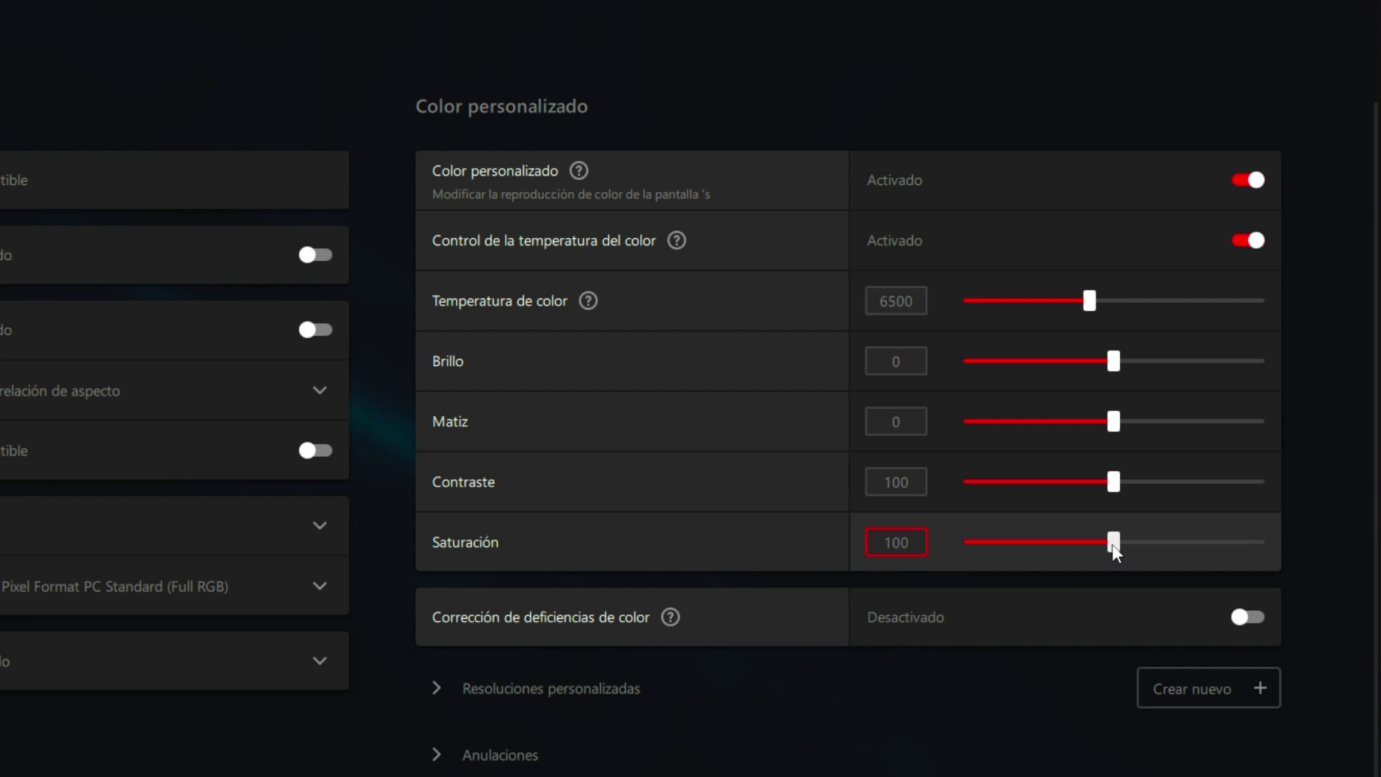
pyautogui.moveTo(1114, 542); pyautogui.dragTo(1196, 515)
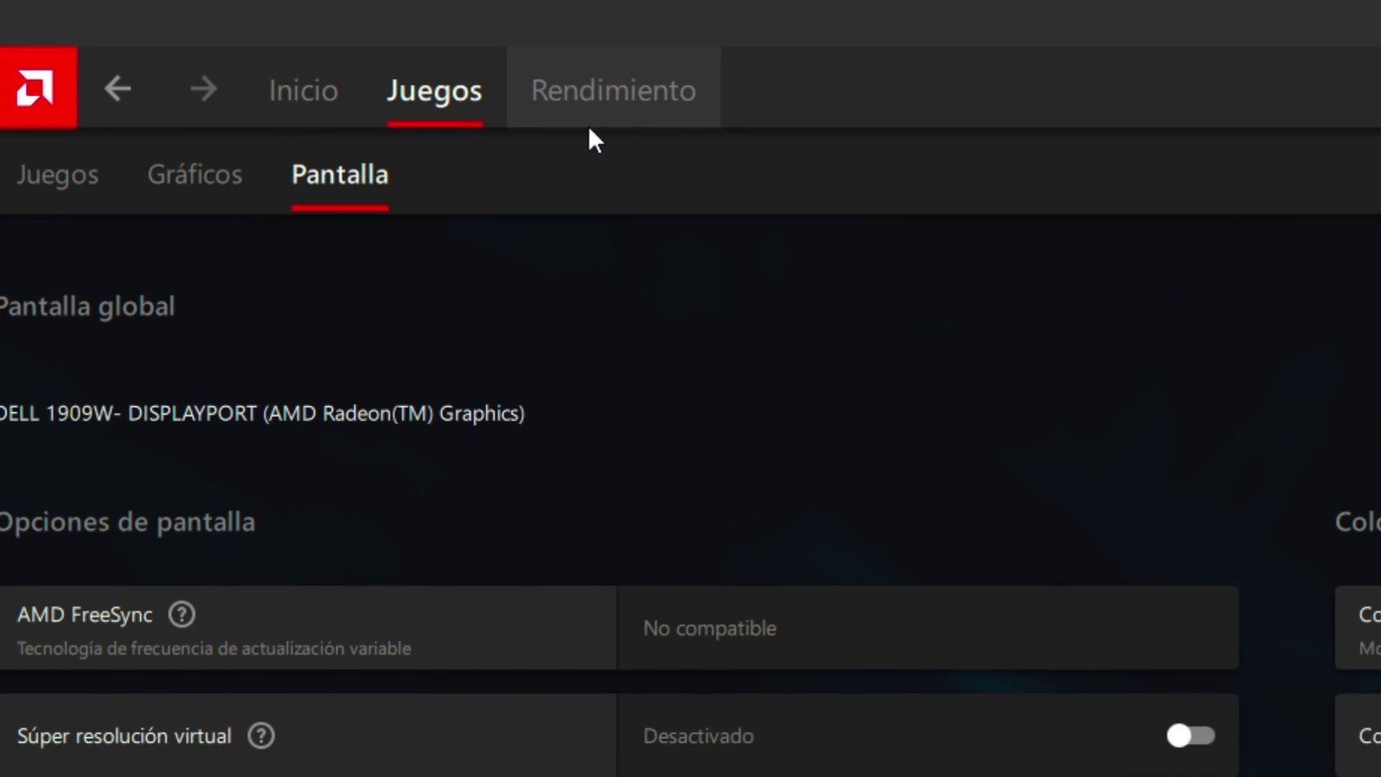
# Step: Examine the performance section's tuning and configuration pages and its FPS, CPU and GPU metrics
pyautogui.click(357, 58)
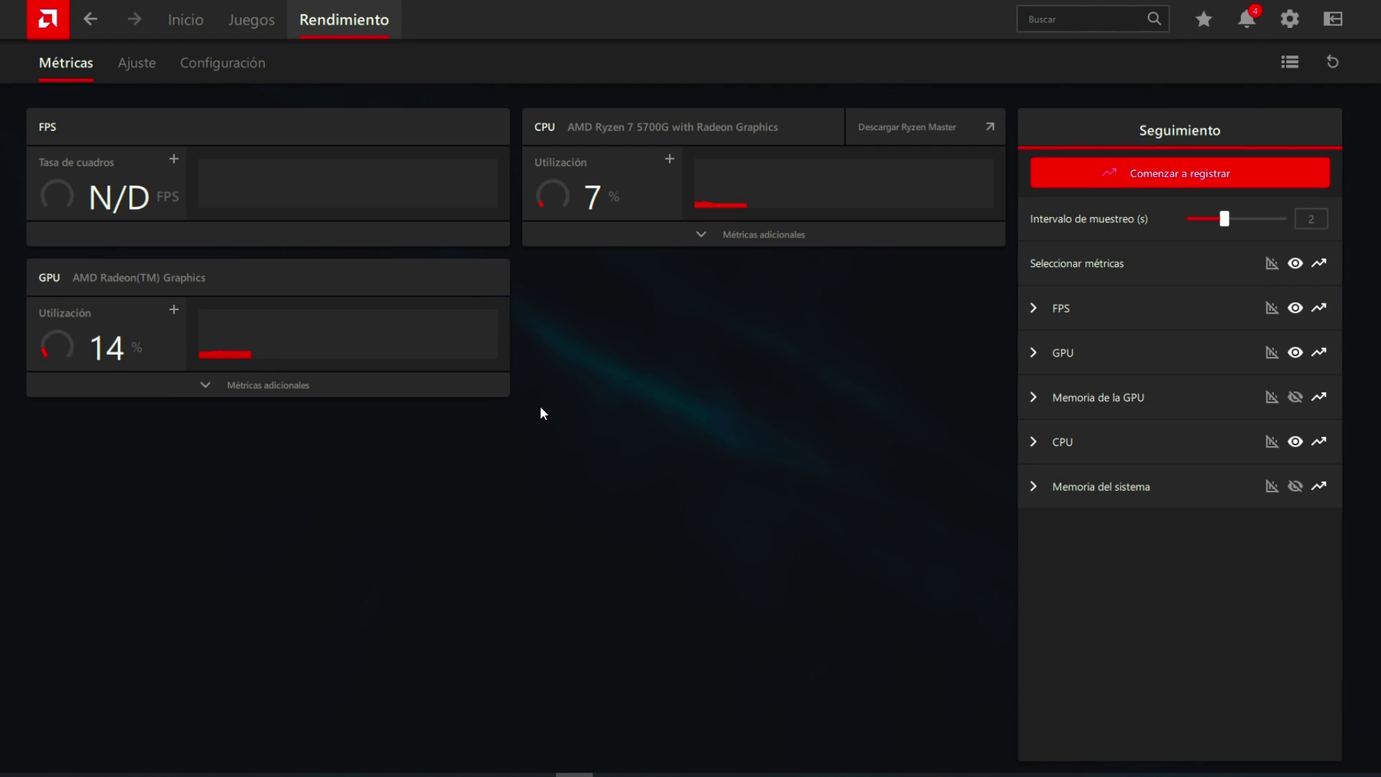
pyautogui.click(165, 72)
pyautogui.click(172, 72)
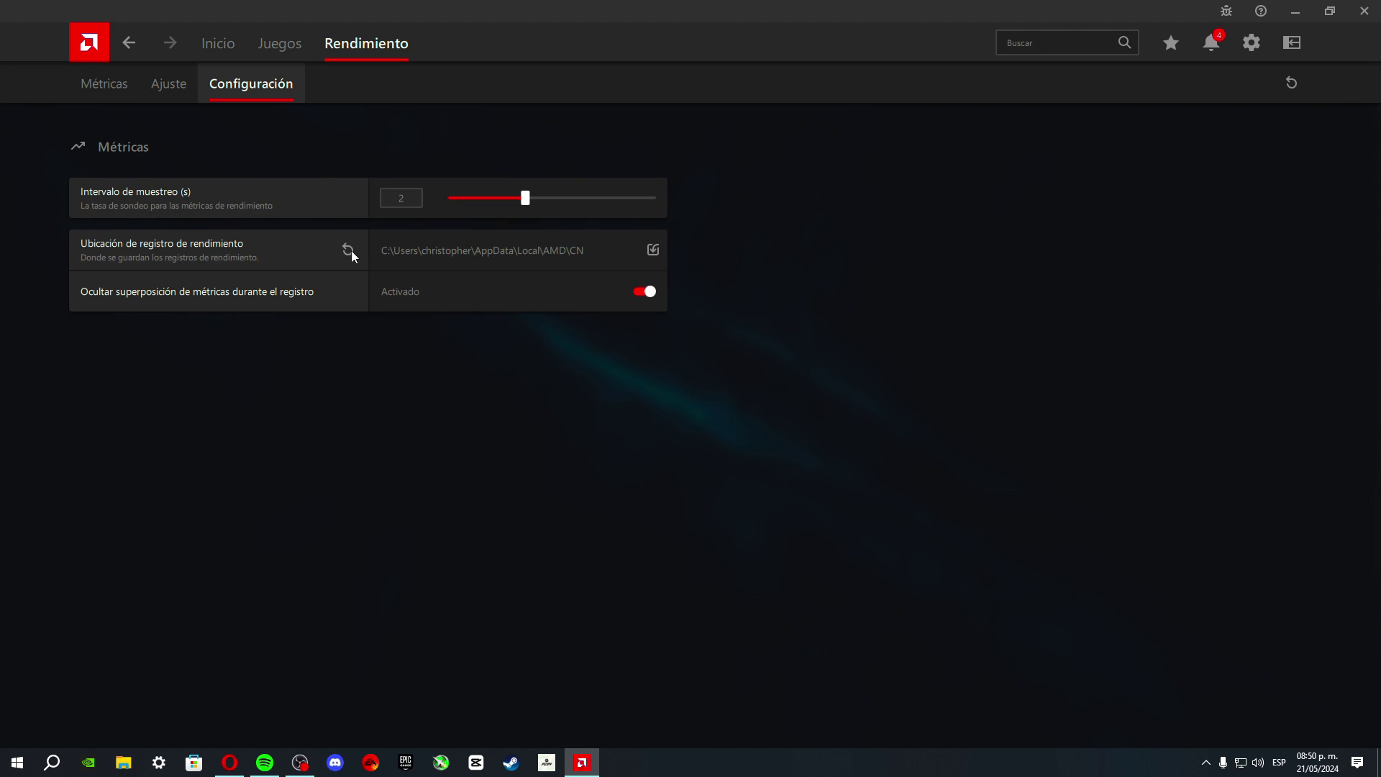
pyautogui.click(96, 101)
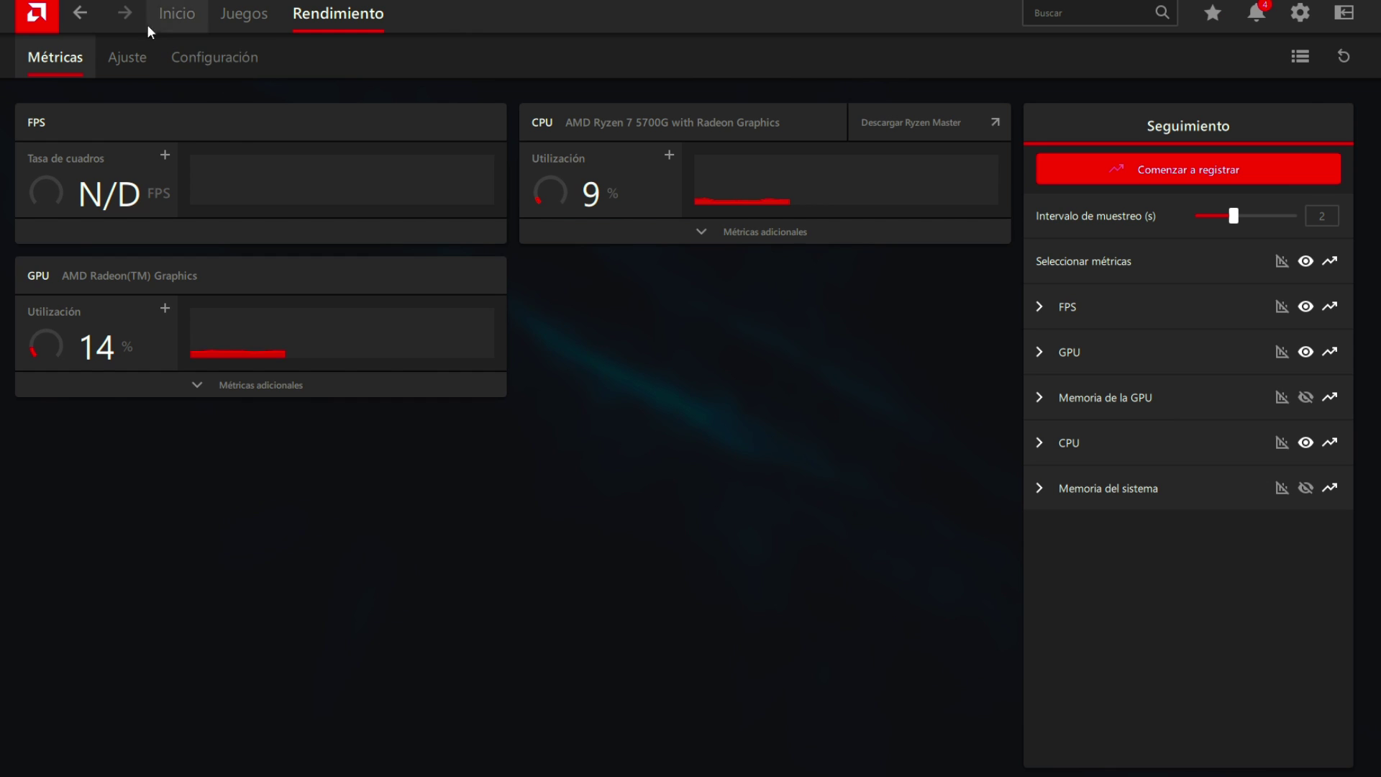
# Step: Return to the software's home page and close its window
pyautogui.click(211, 45)
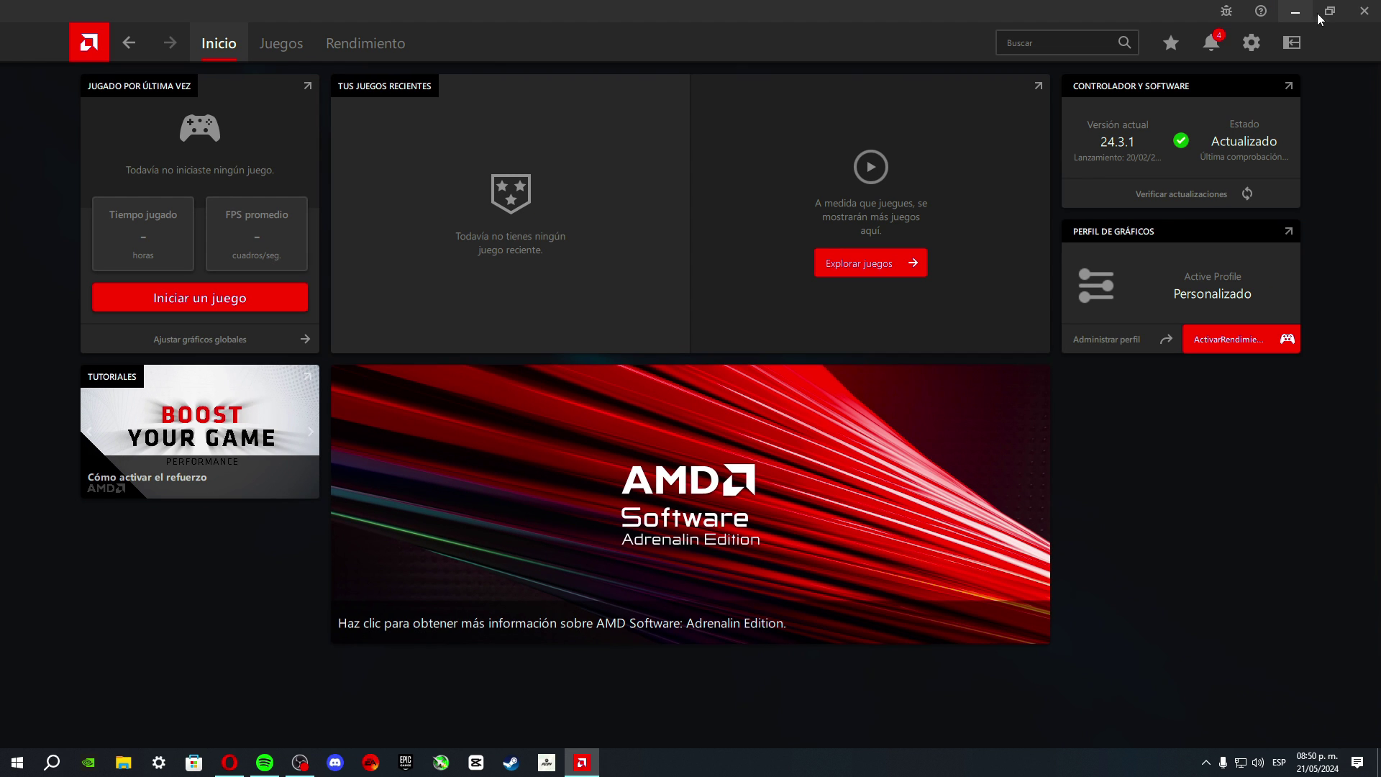
pyautogui.click(1364, 11)
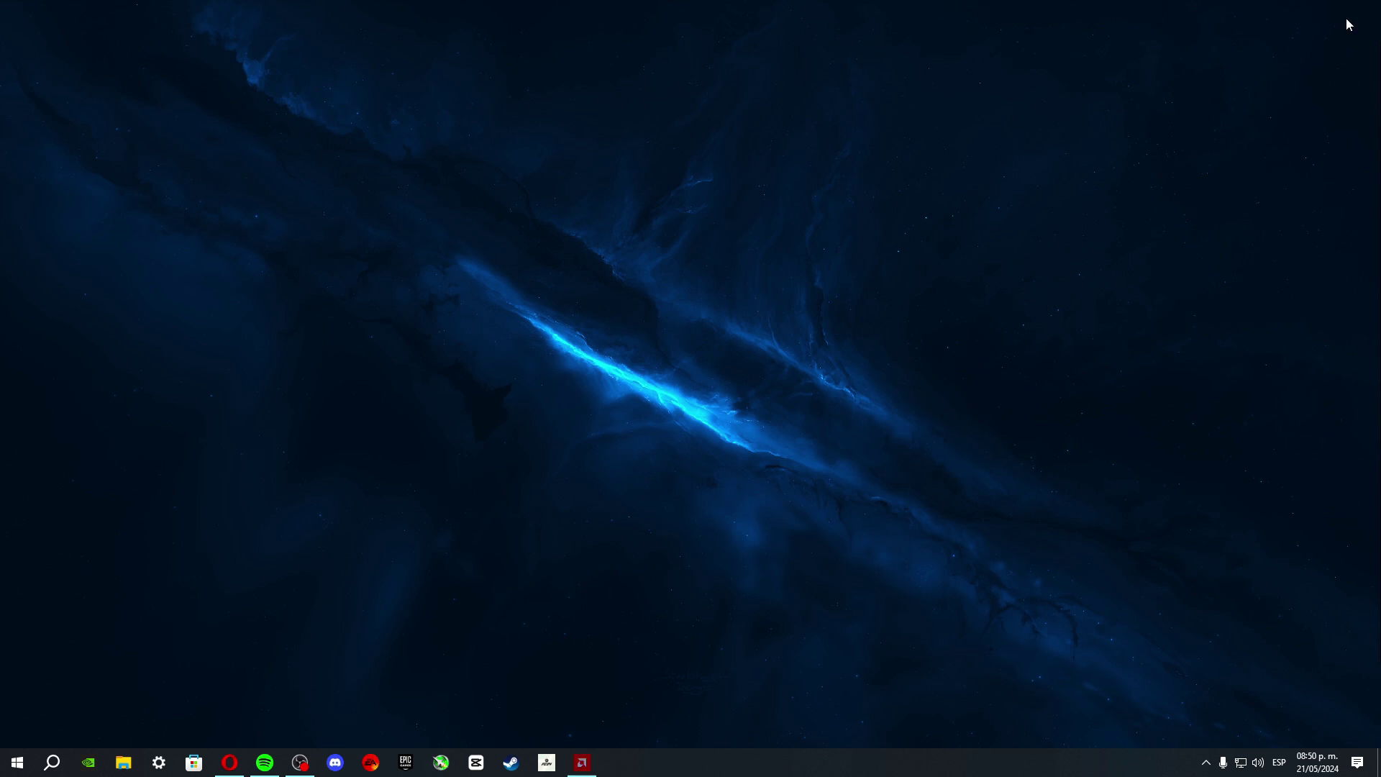